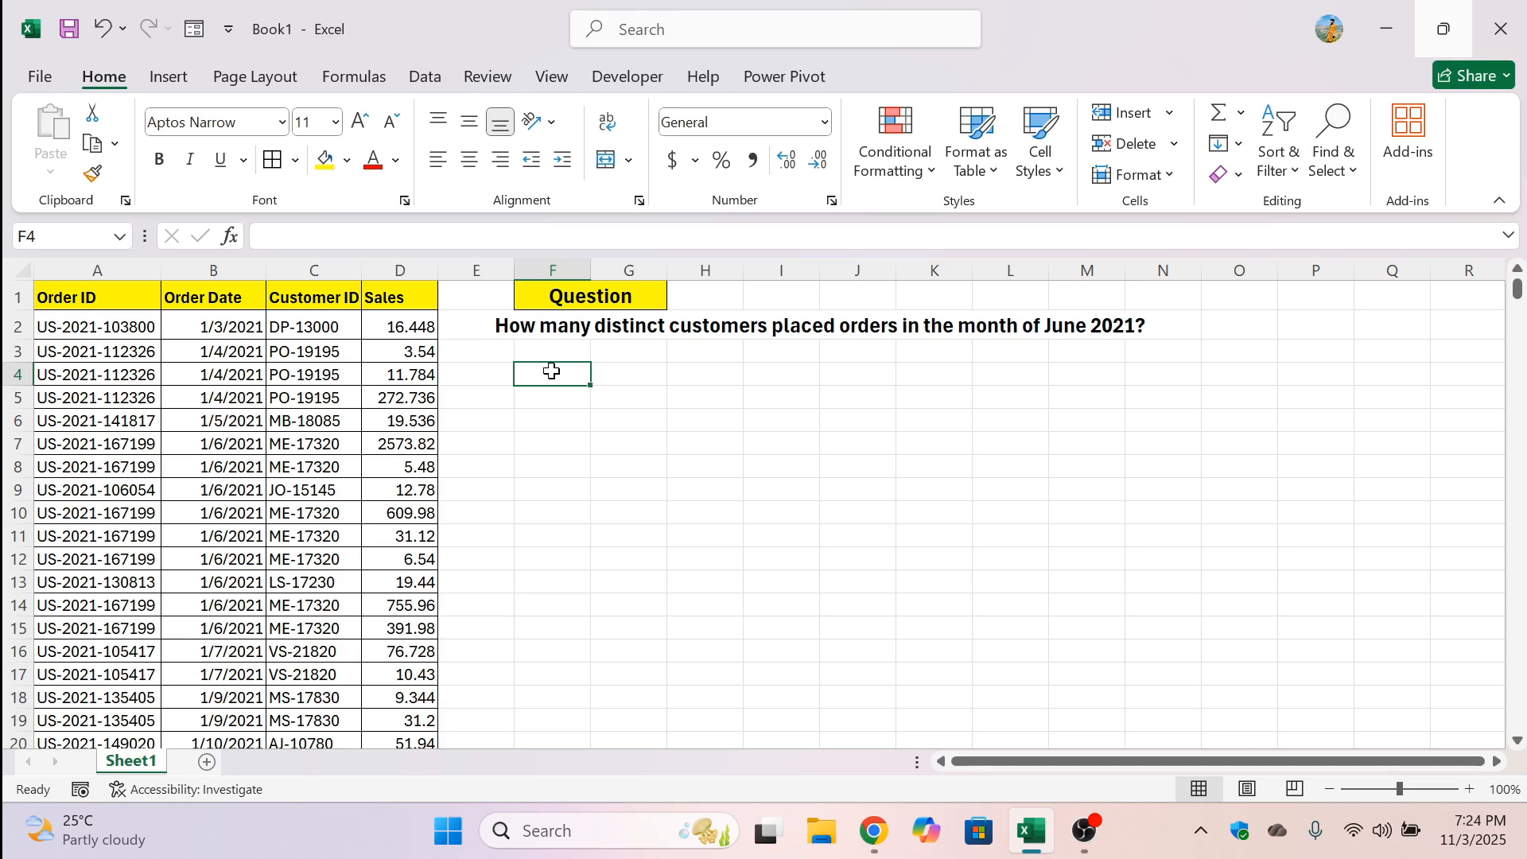
Check which years the Order Date column covers with a temporary header filter, and remove the filter without applying it
{"action": "left_click", "coordinate": [550, 422]}
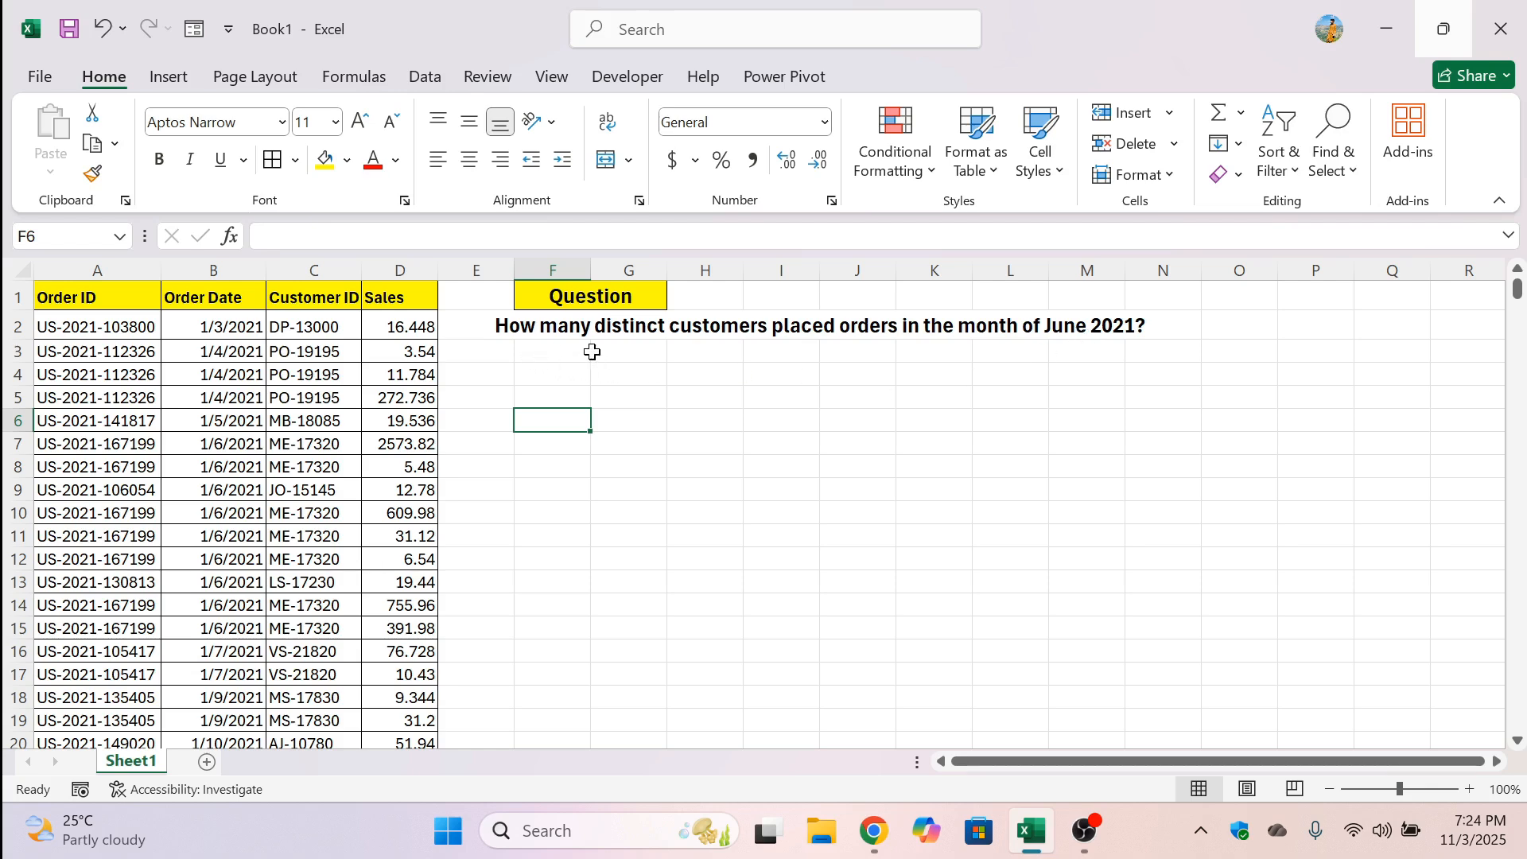
{"action": "left_click", "coordinate": [210, 294]}
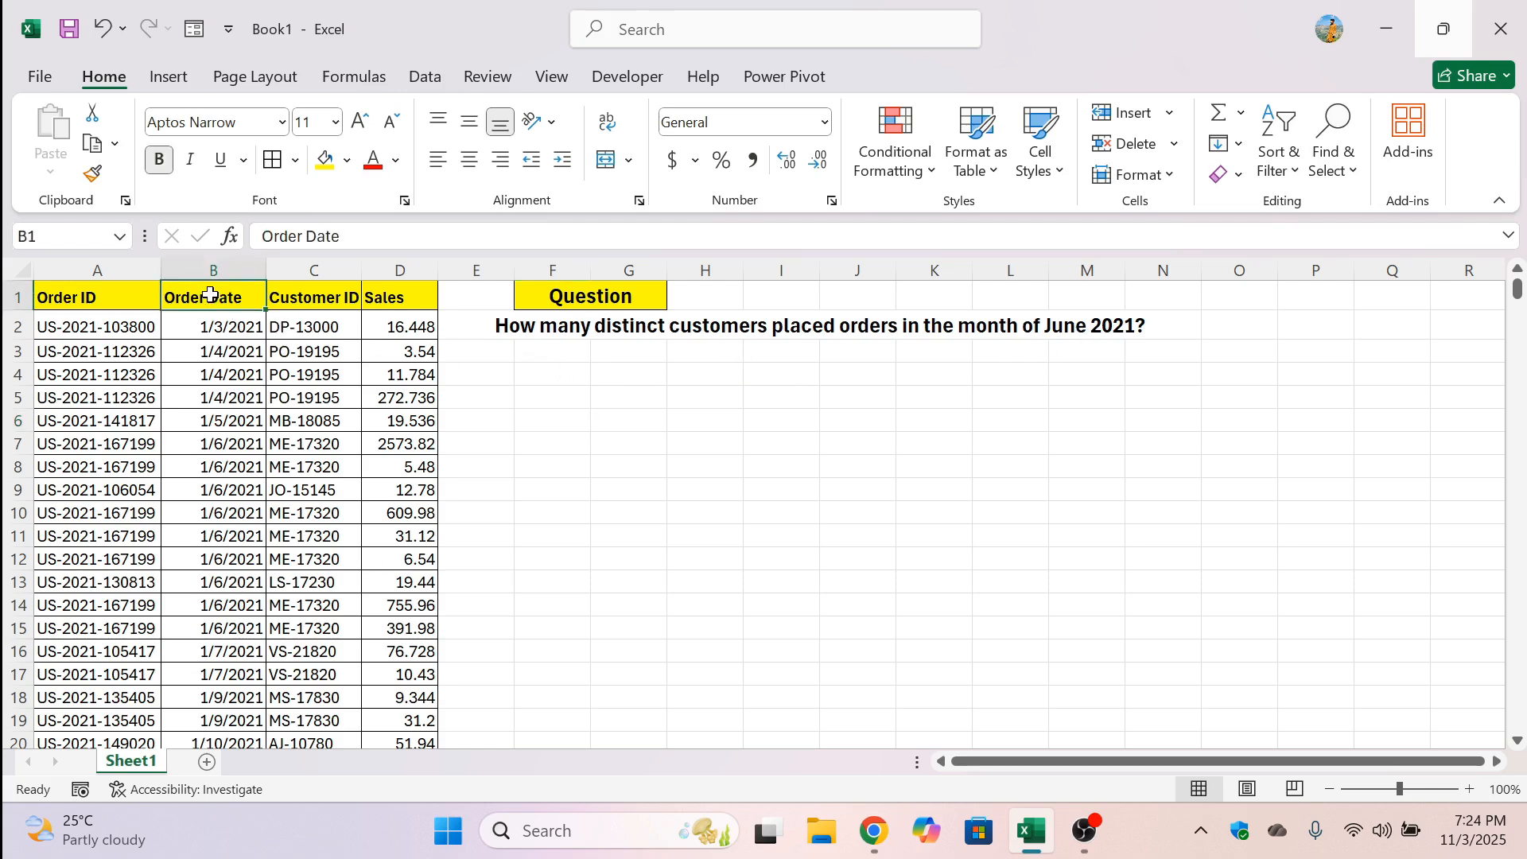
{"action": "key", "text": "ctrl+shift+l"}
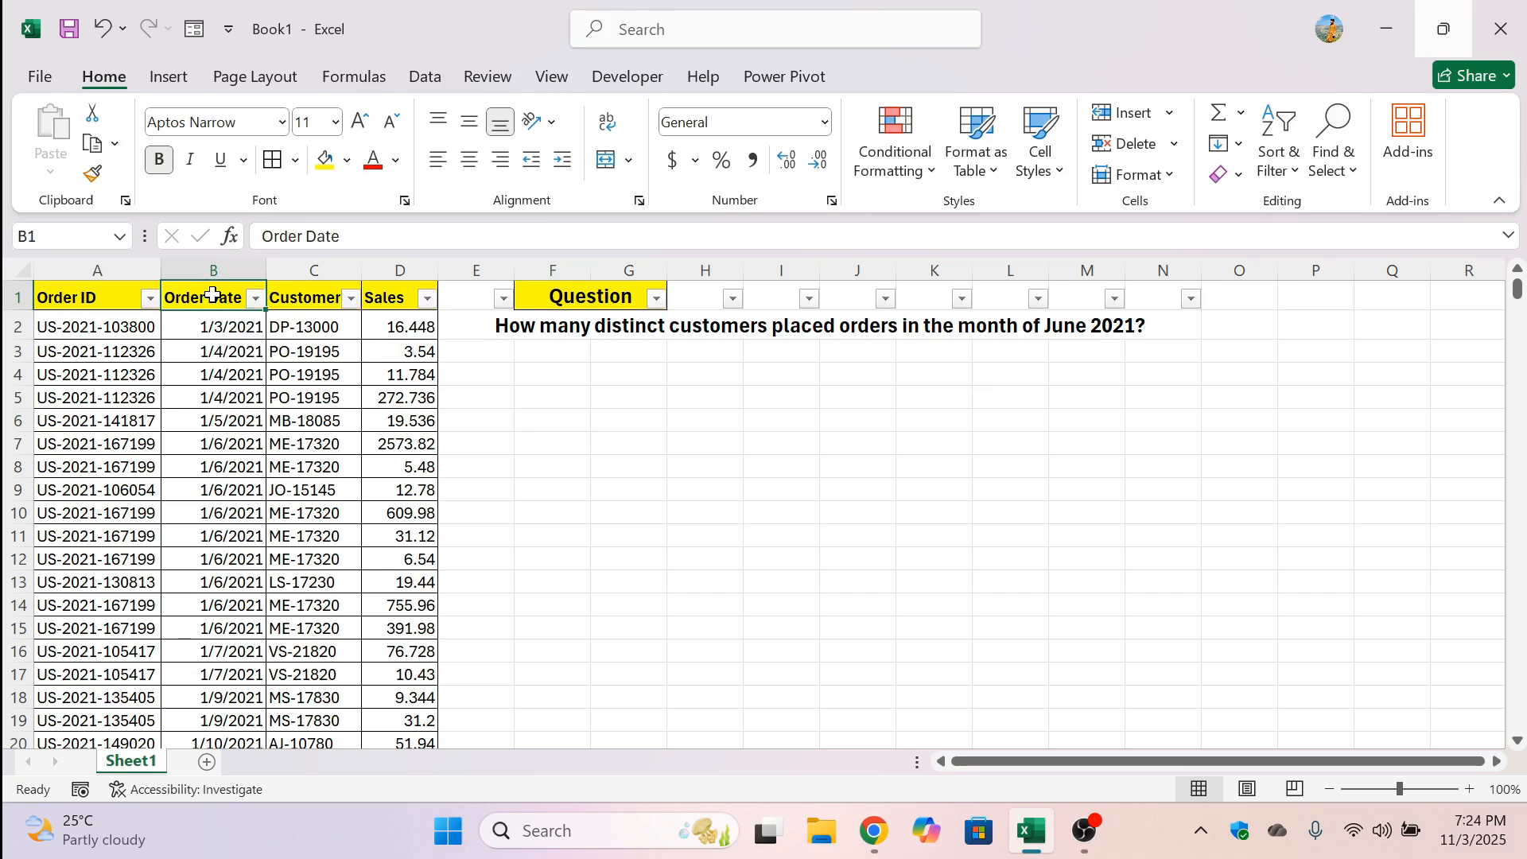
{"action": "left_click", "coordinate": [255, 299]}
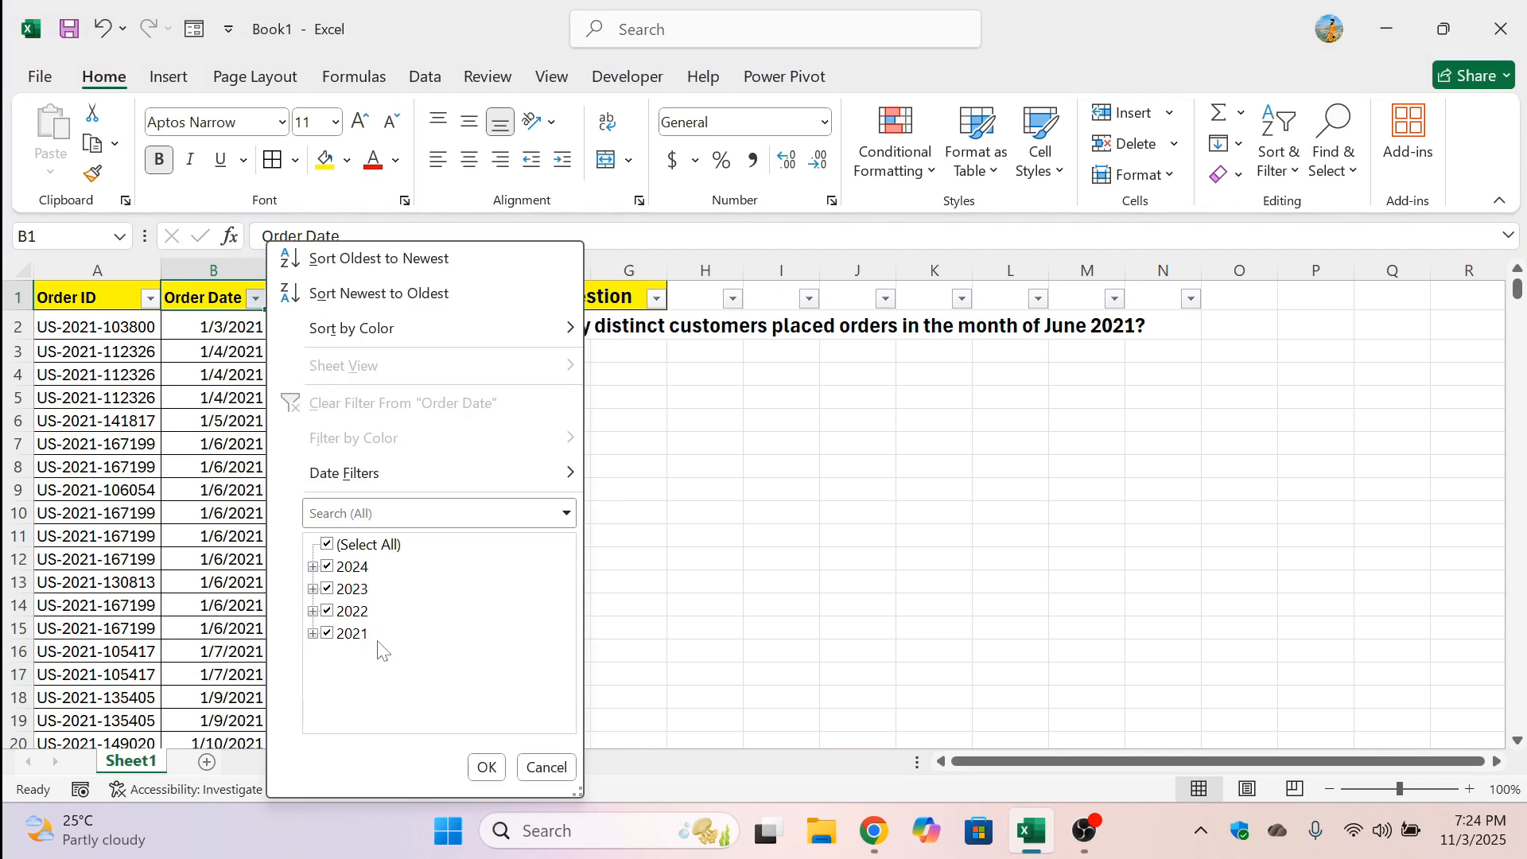
{"action": "left_click", "coordinate": [538, 769]}
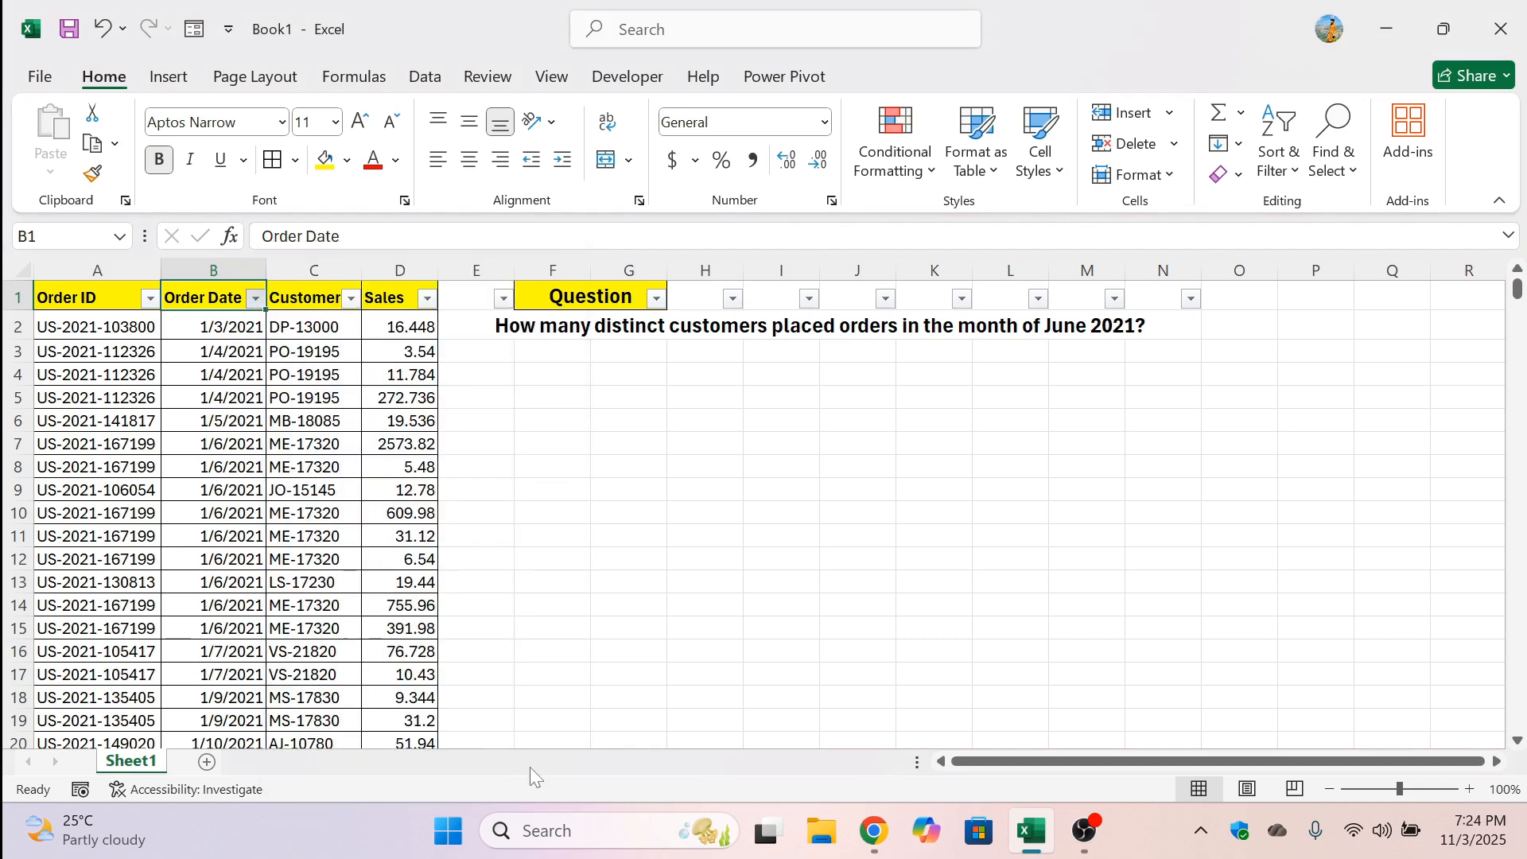
{"action": "key", "text": "ctrl+shift+l"}
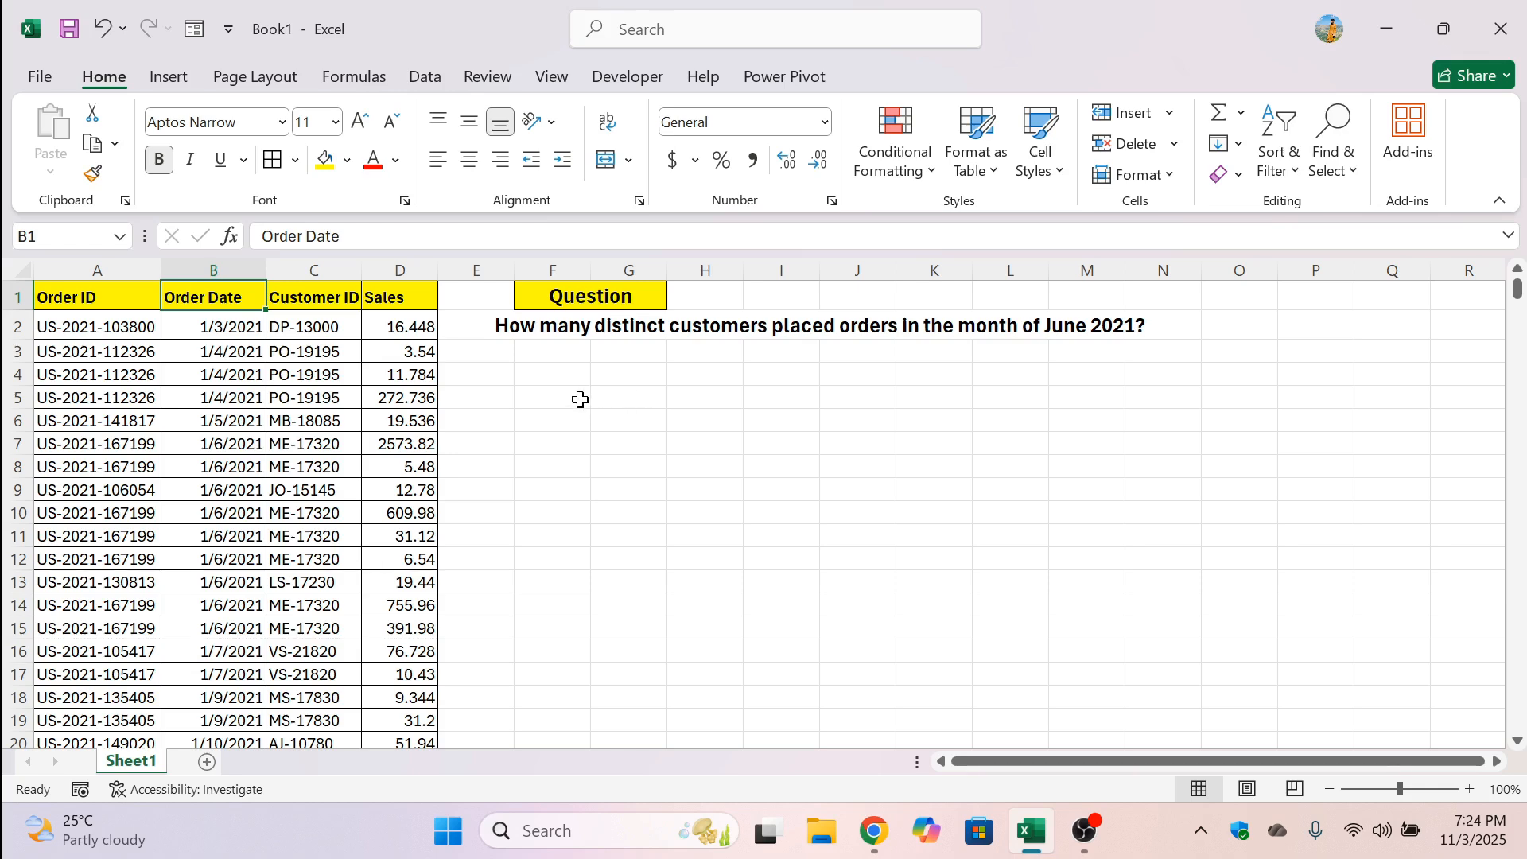
Begin a FILTER formula in cell F4 with the customer IDs C2:C10195 as its array argument
{"action": "left_click", "coordinate": [534, 372]}
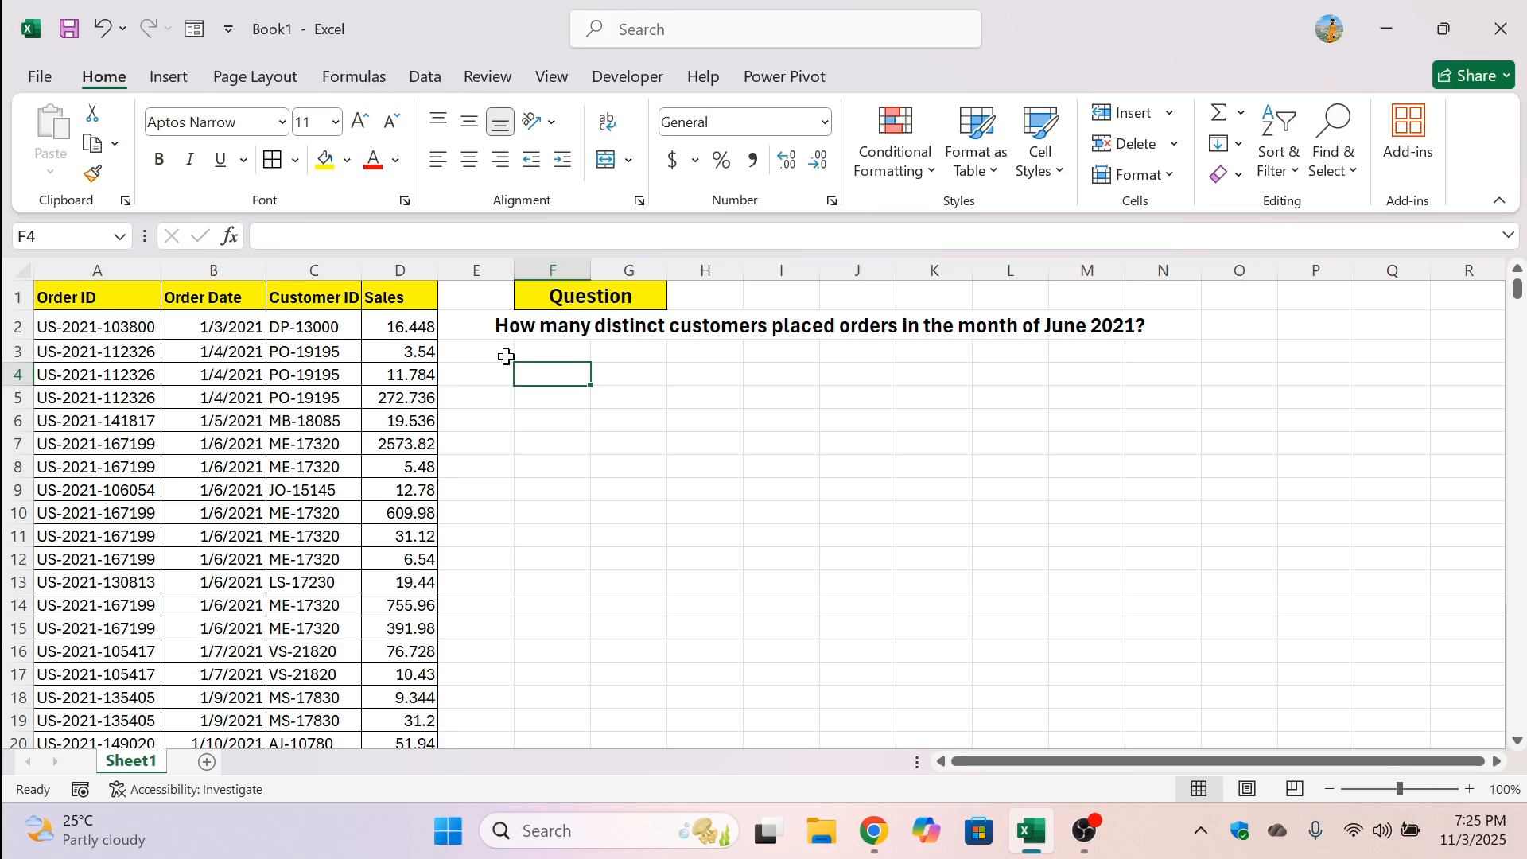
{"action": "type", "text": "=filter("}
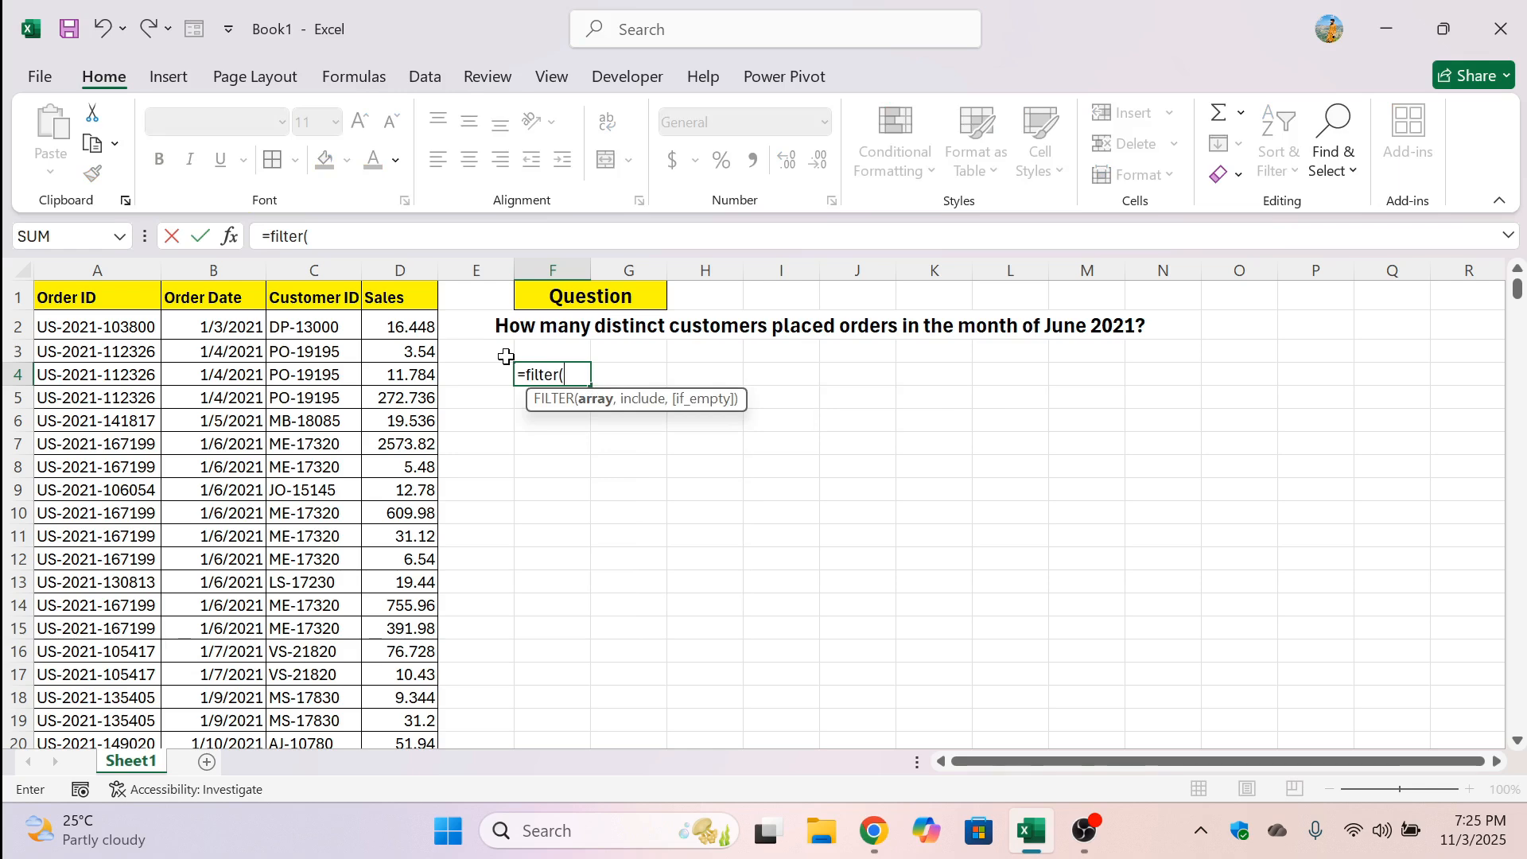
{"action": "left_click", "coordinate": [295, 327]}
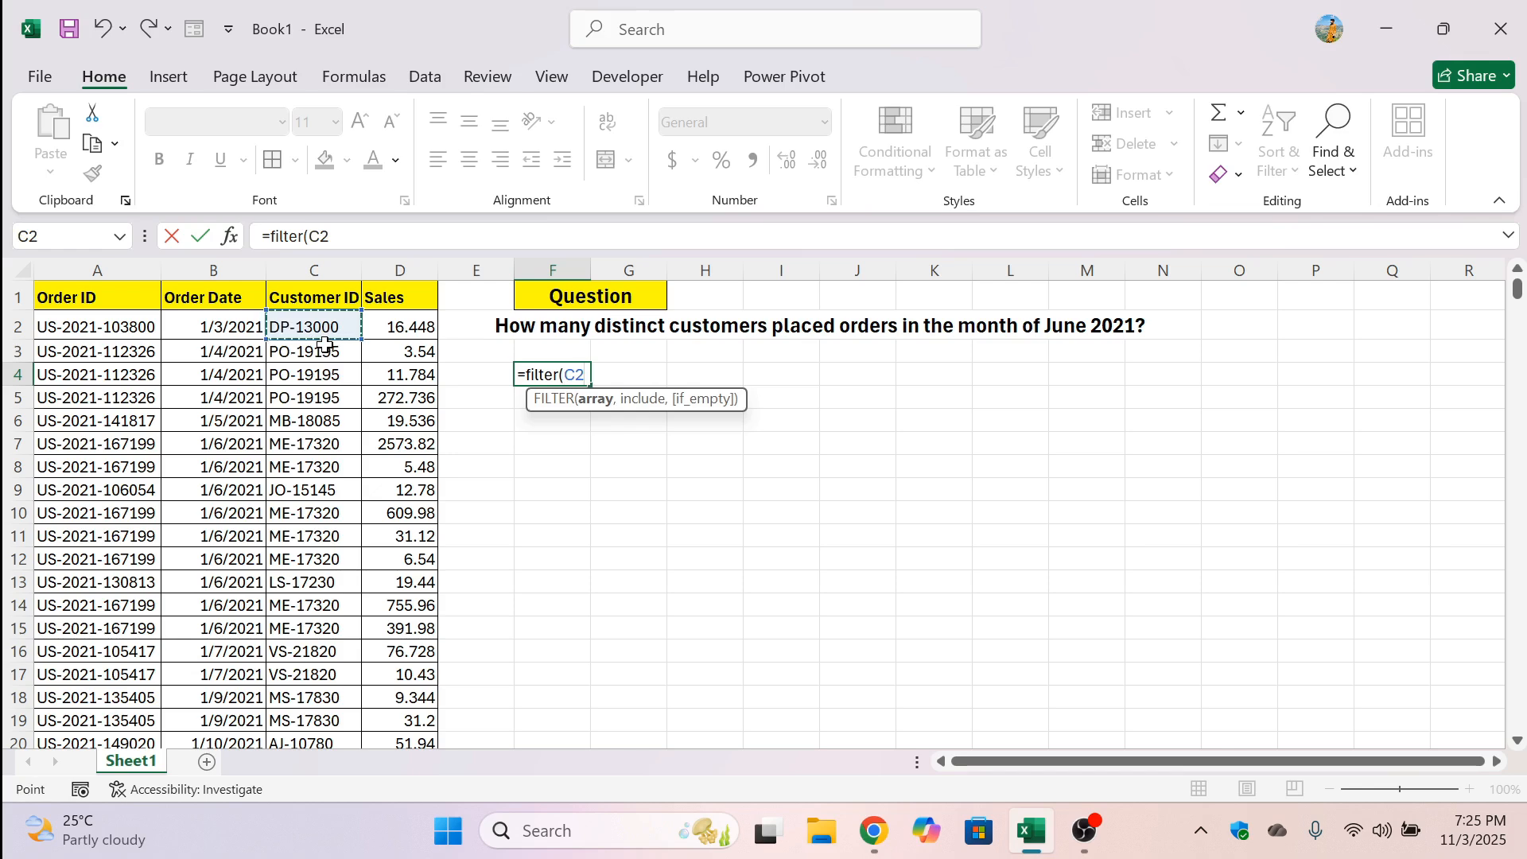
{"action": "key", "text": "ctrl+shift+Down"}
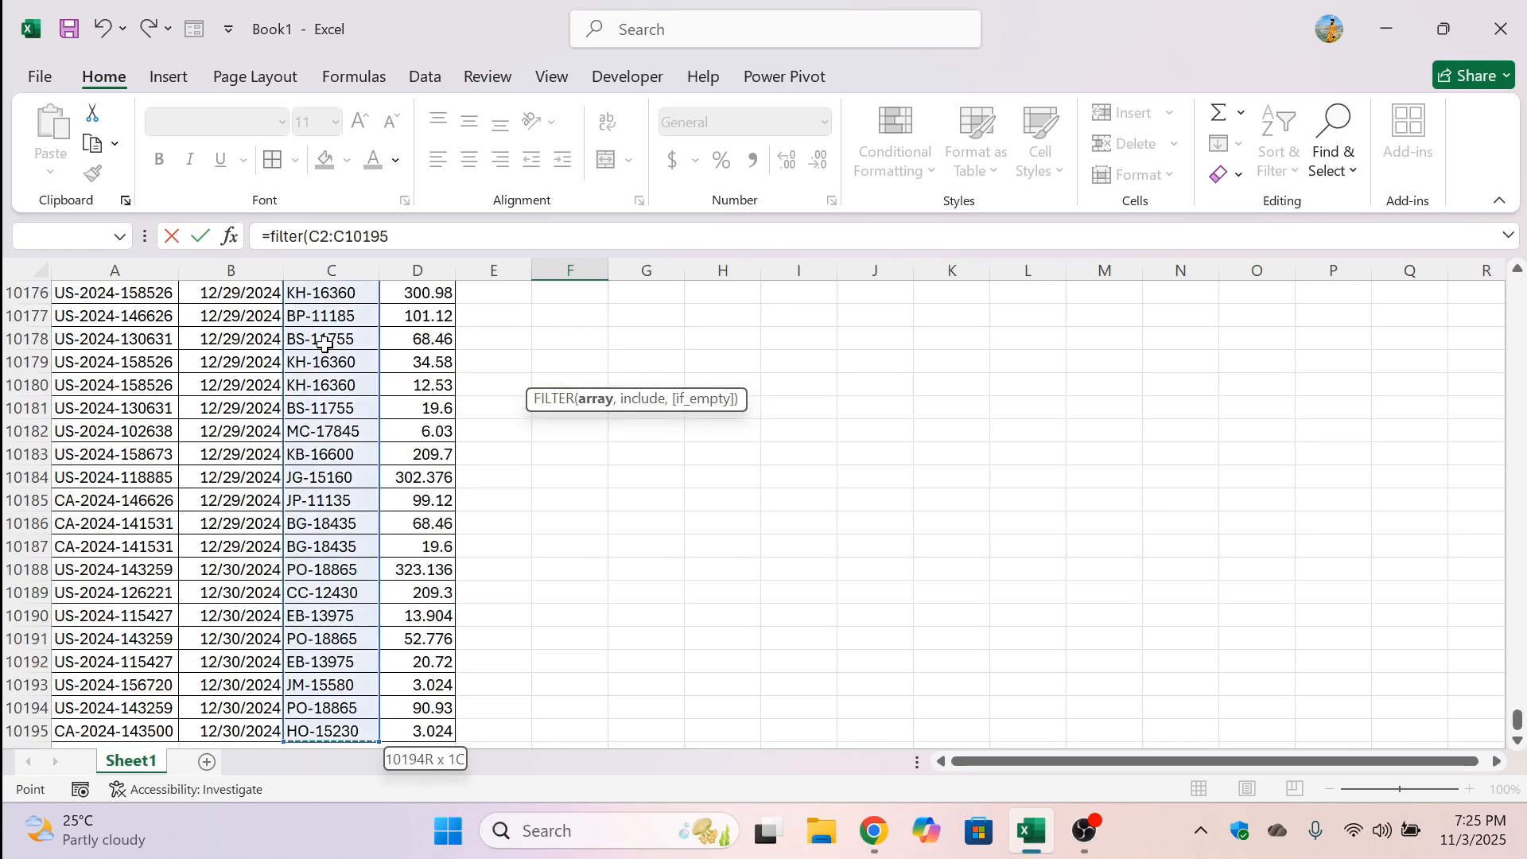
{"action": "type", "text": ","}
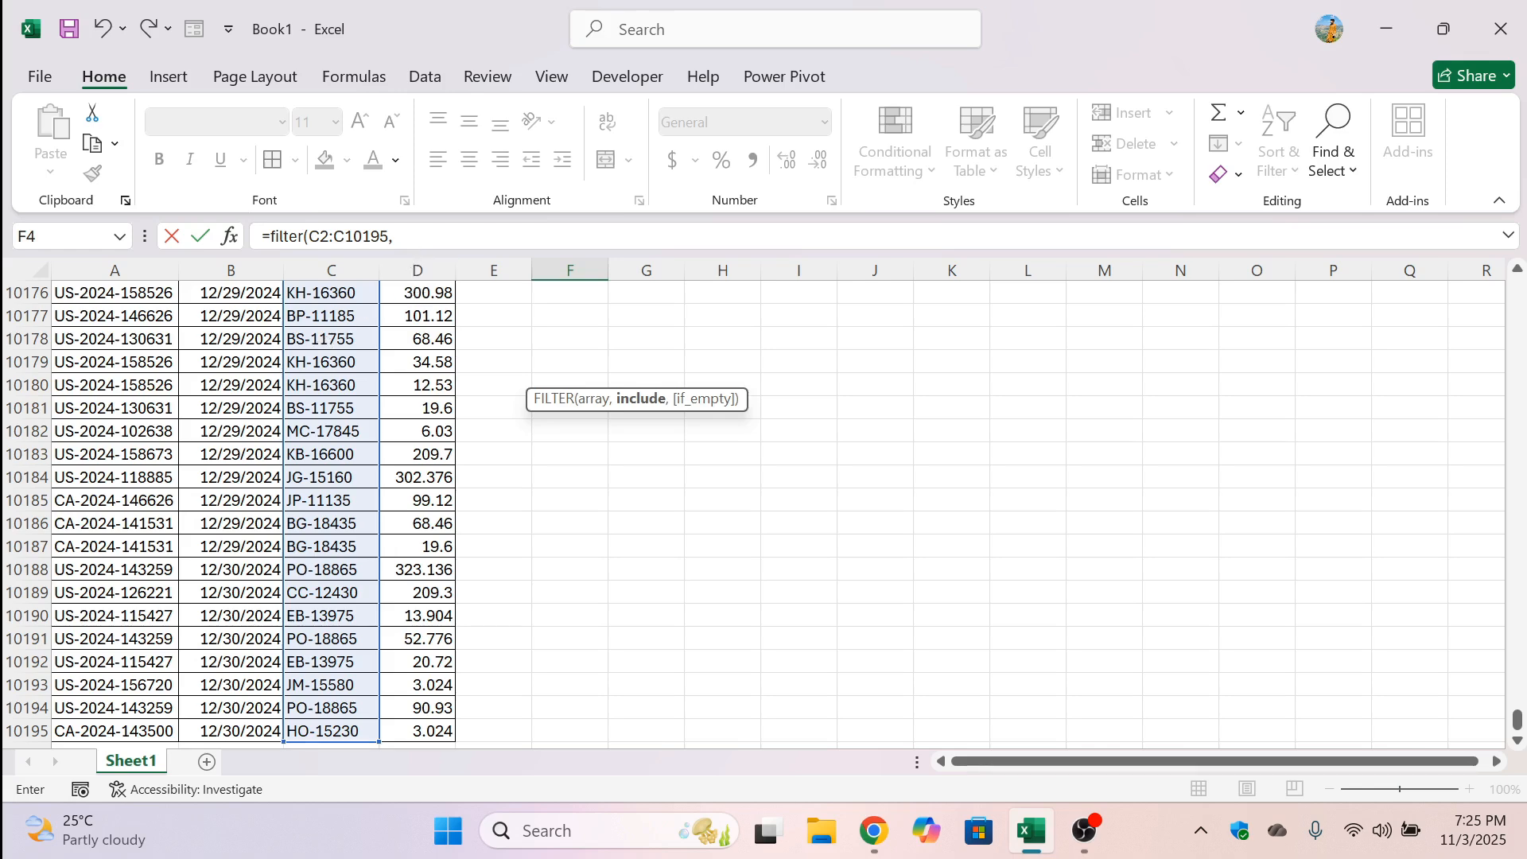
{"action": "left_click", "coordinate": [396, 237]}
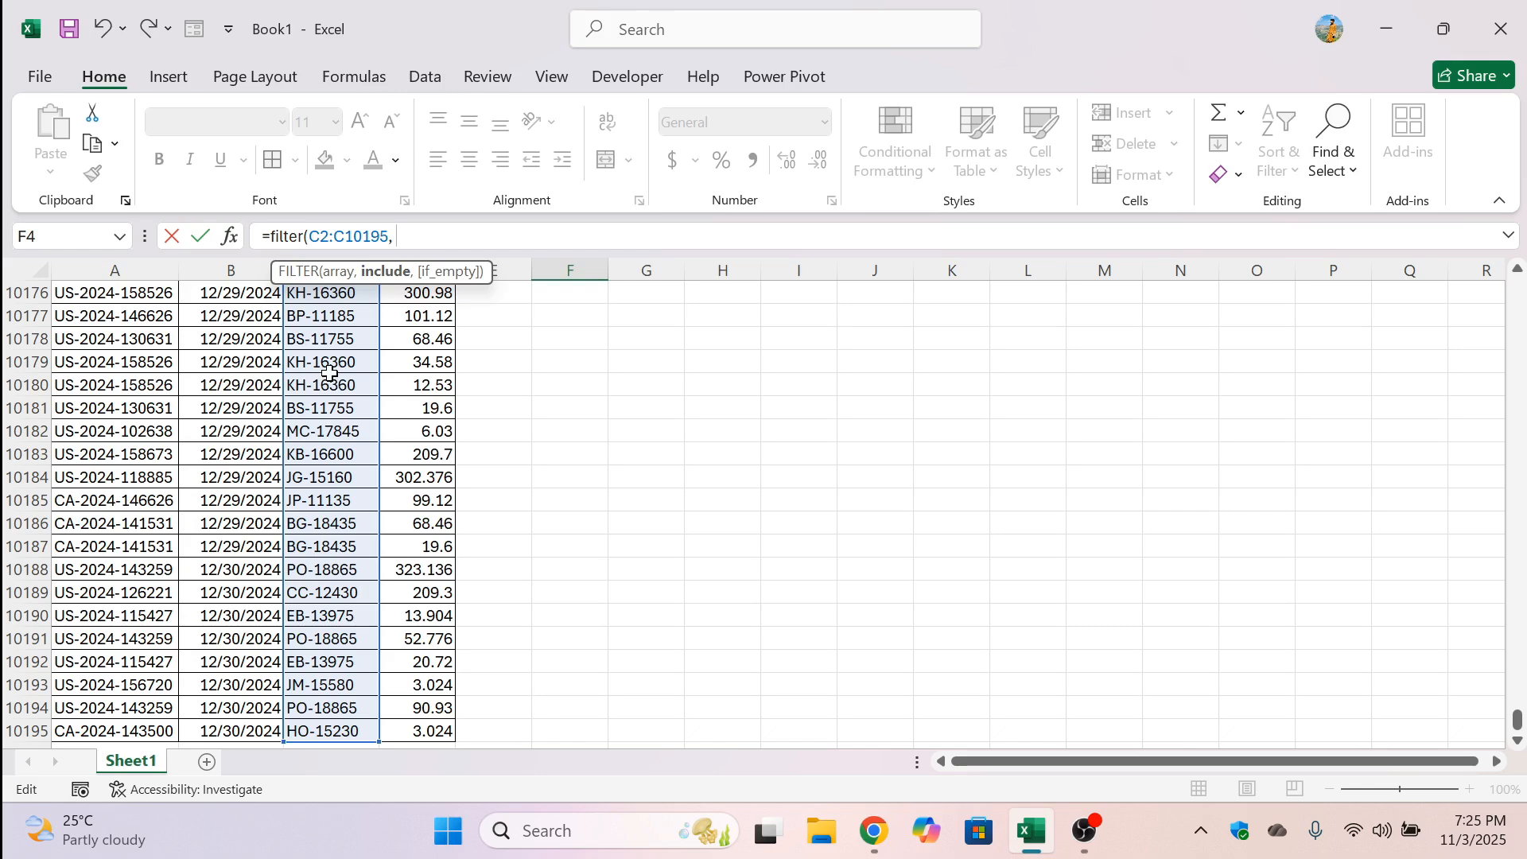
{"action": "left_click", "coordinate": [563, 380]}
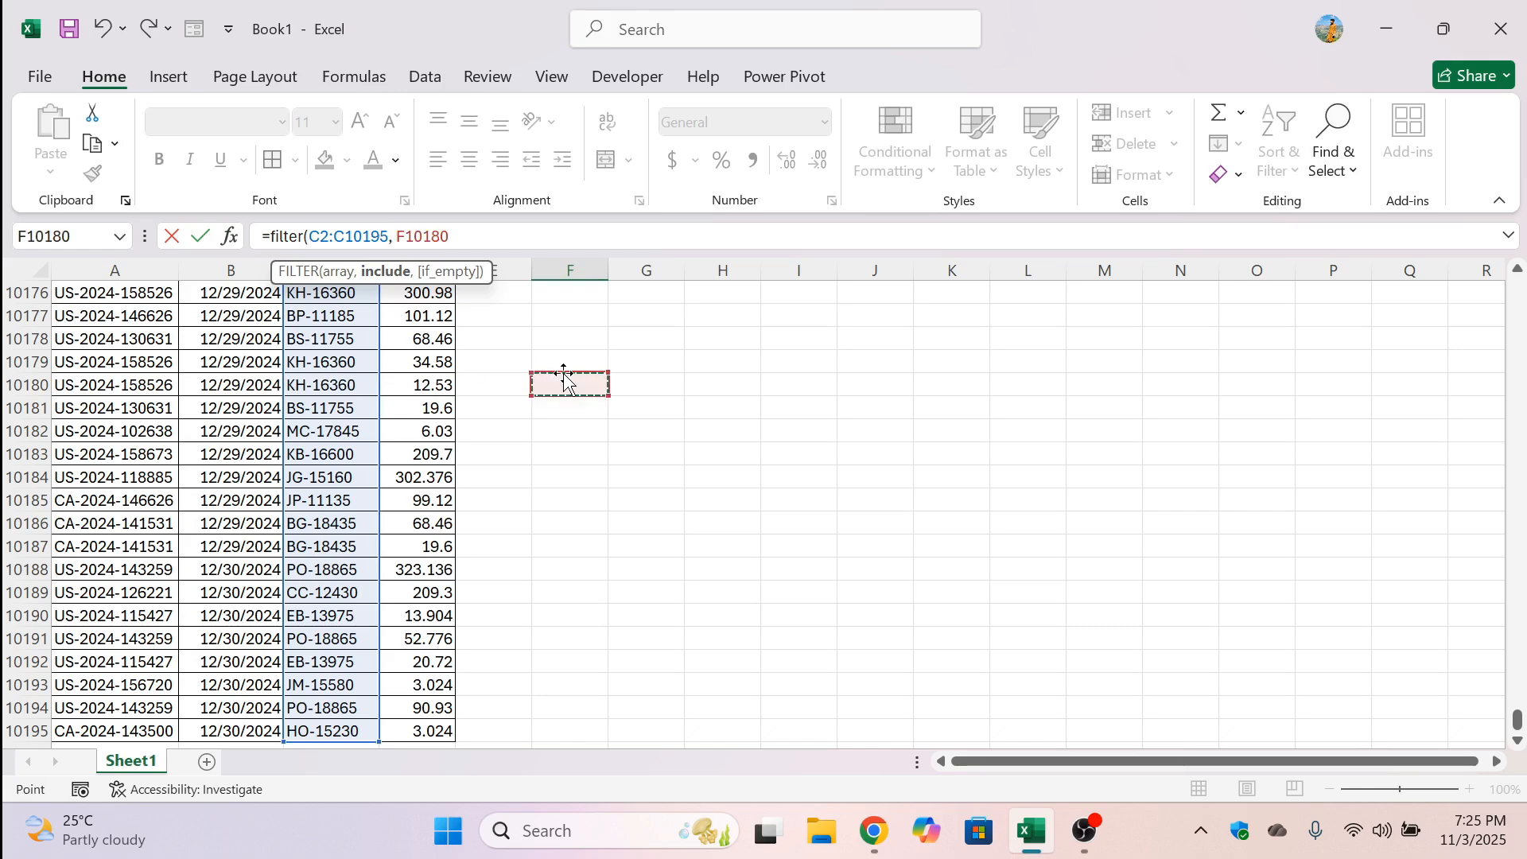
{"action": "key", "text": "ctrl+Up"}
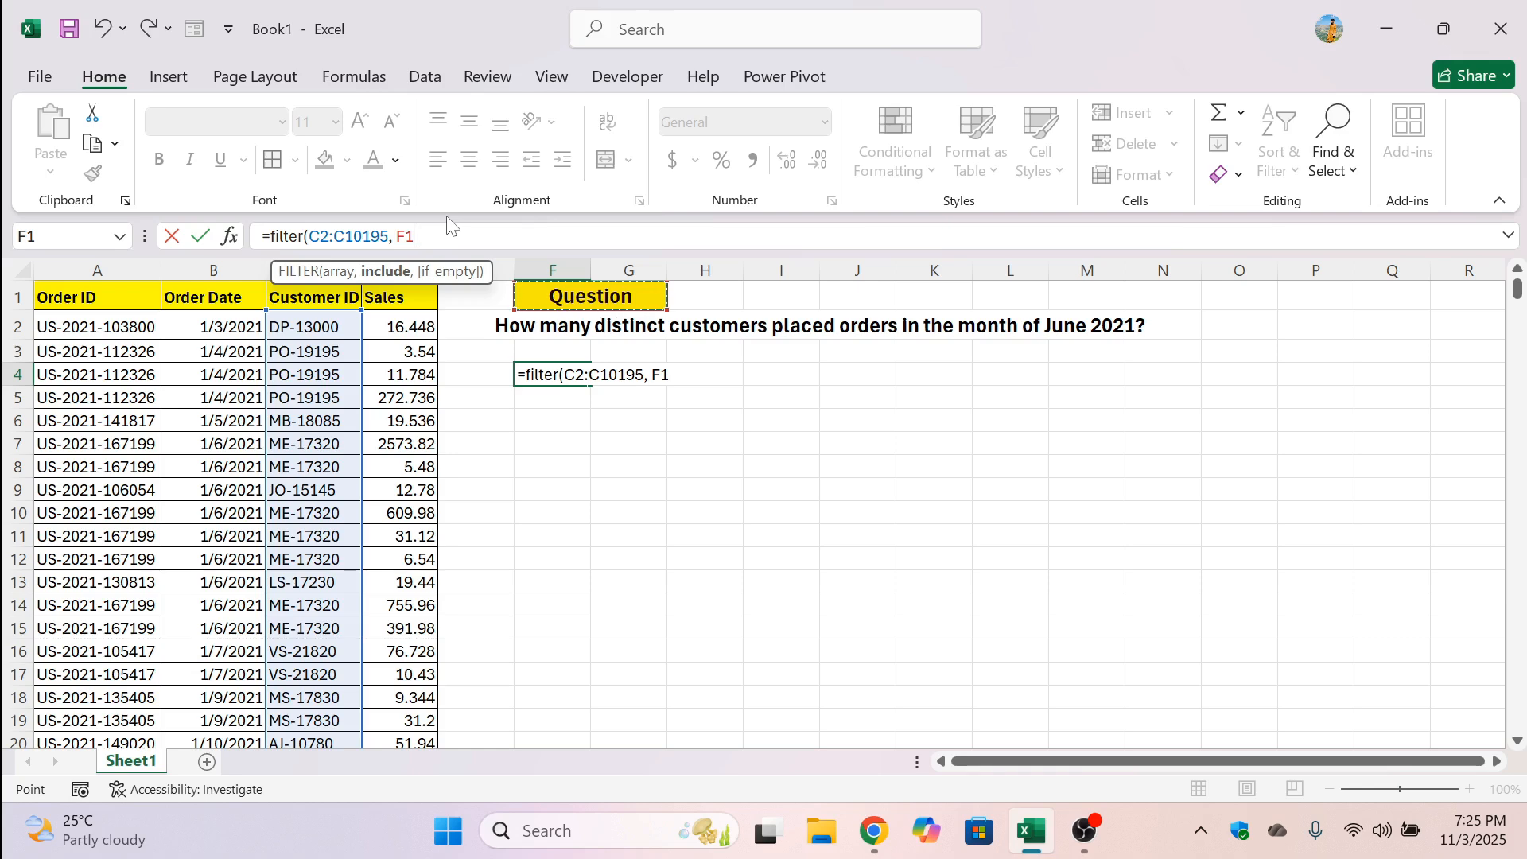
{"action": "key", "text": "BackSpace"}
{"action": "key", "text": "BackSpace"}
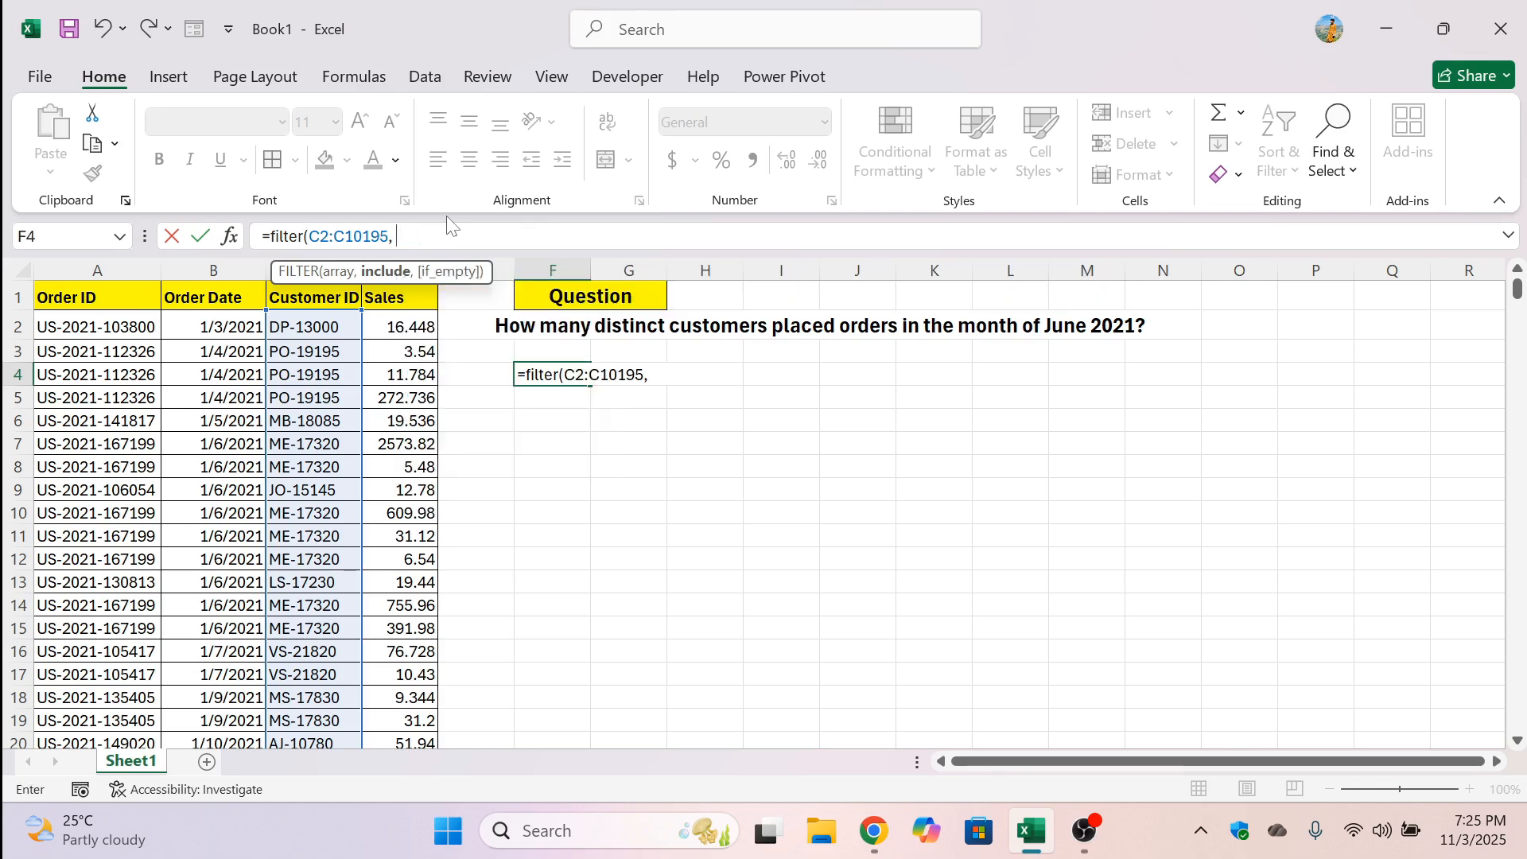
Start the include condition with a TEXT function that formats the order dates B2:B10195 as "mmm/yyyy"
{"action": "type", "text": "text("}
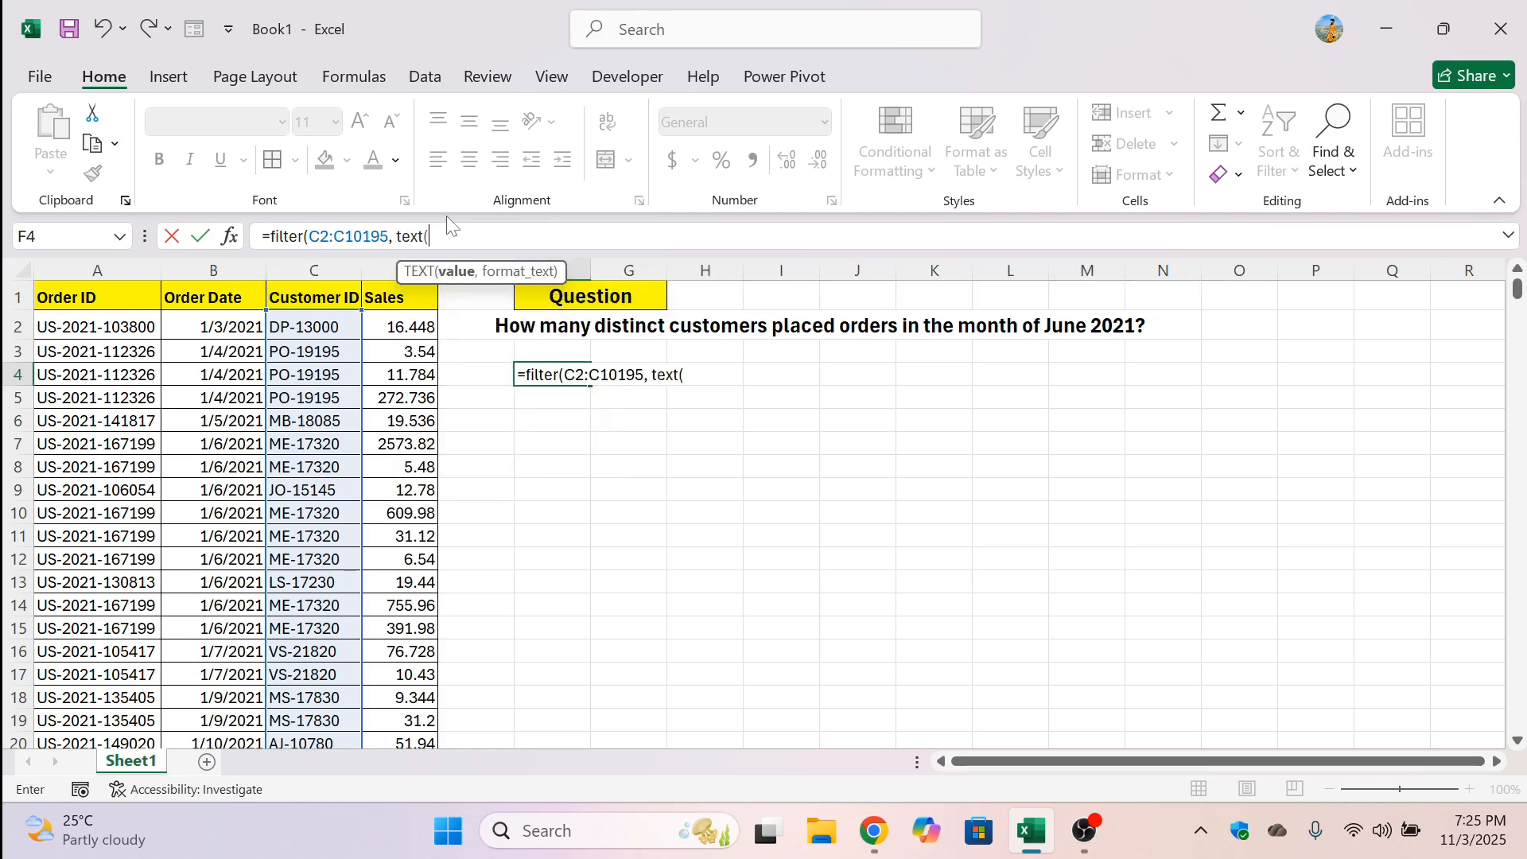
{"action": "left_click", "coordinate": [226, 326]}
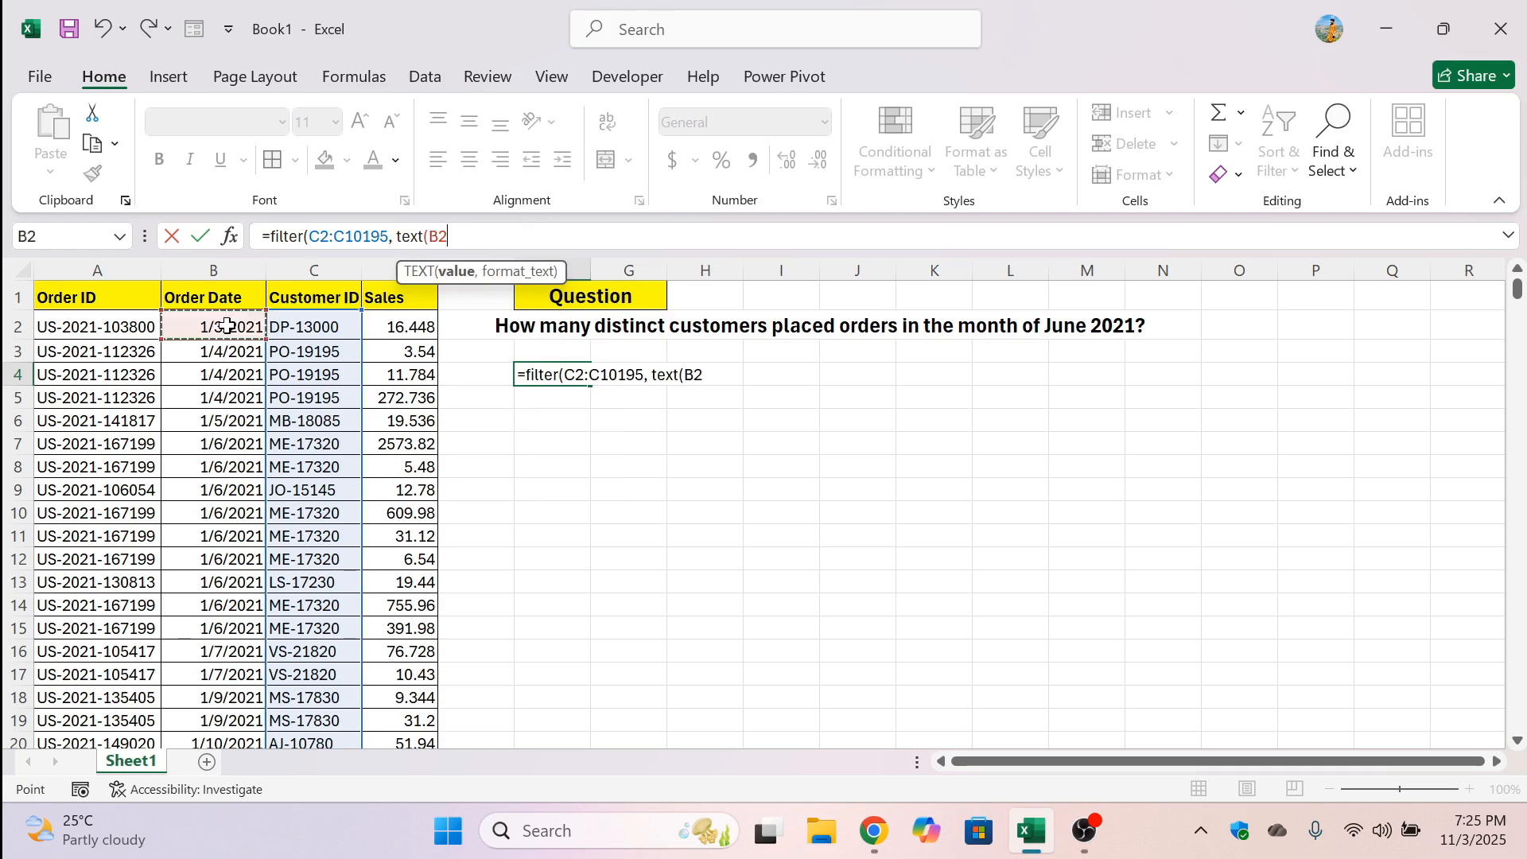
{"action": "key", "text": "ctrl+shift+Down"}
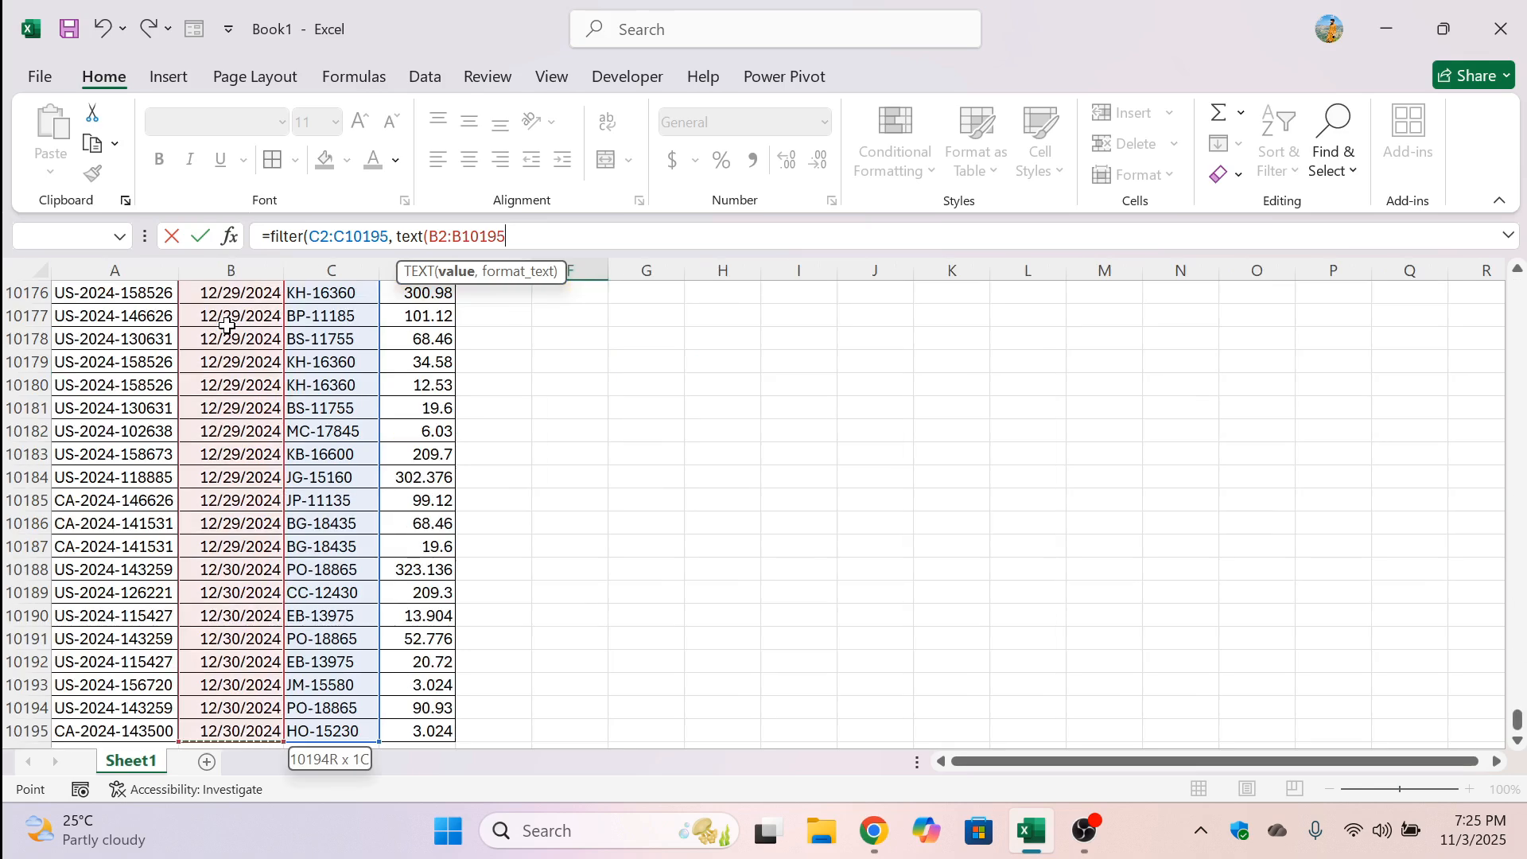
{"action": "type", "text": ","}
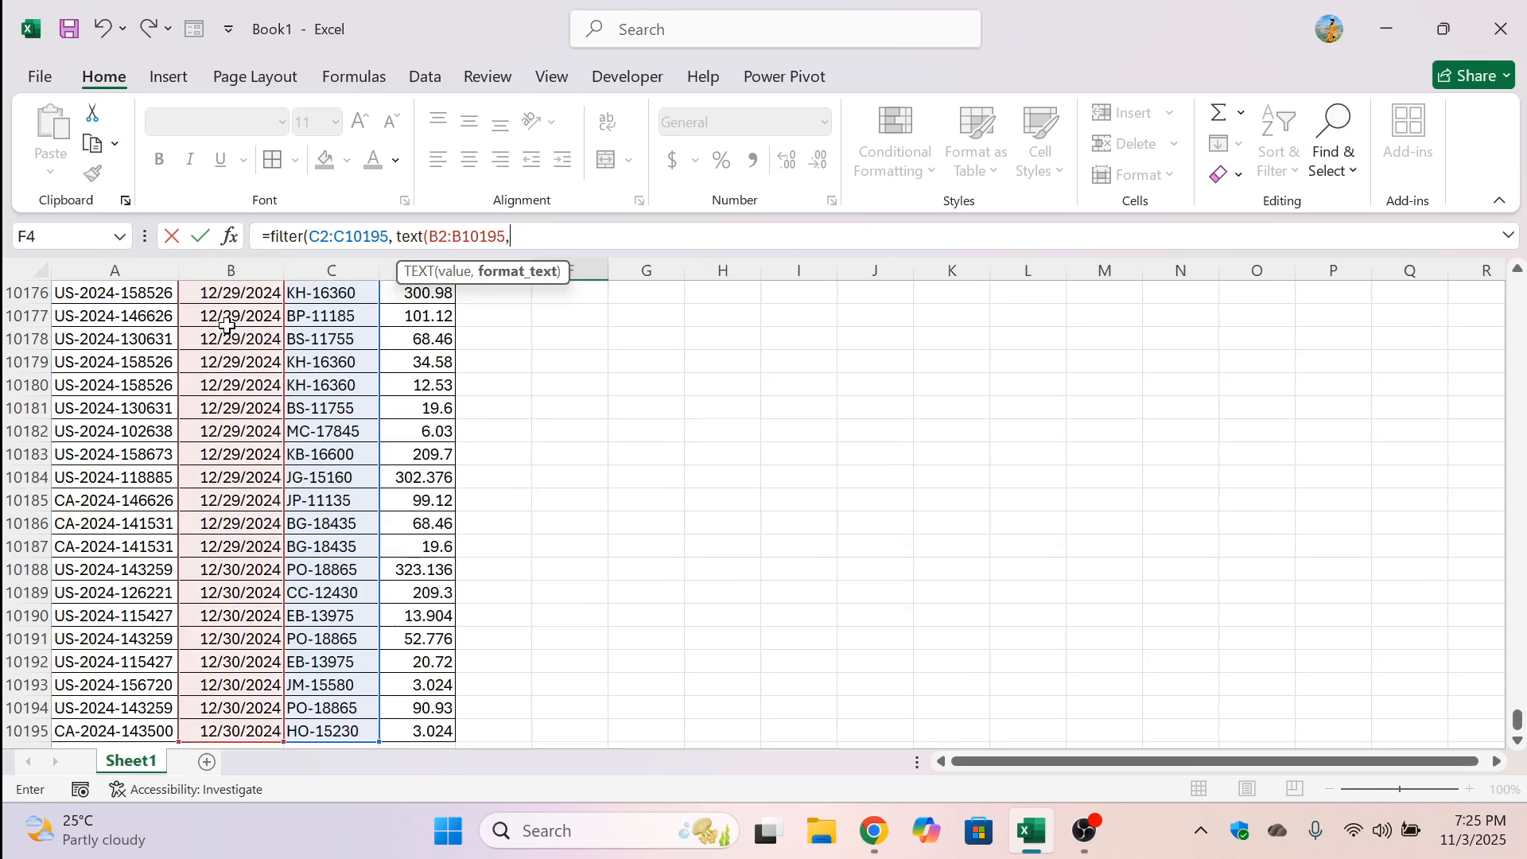
{"action": "type", "text": " \"mmm"}
{"action": "type", "text": "/"}
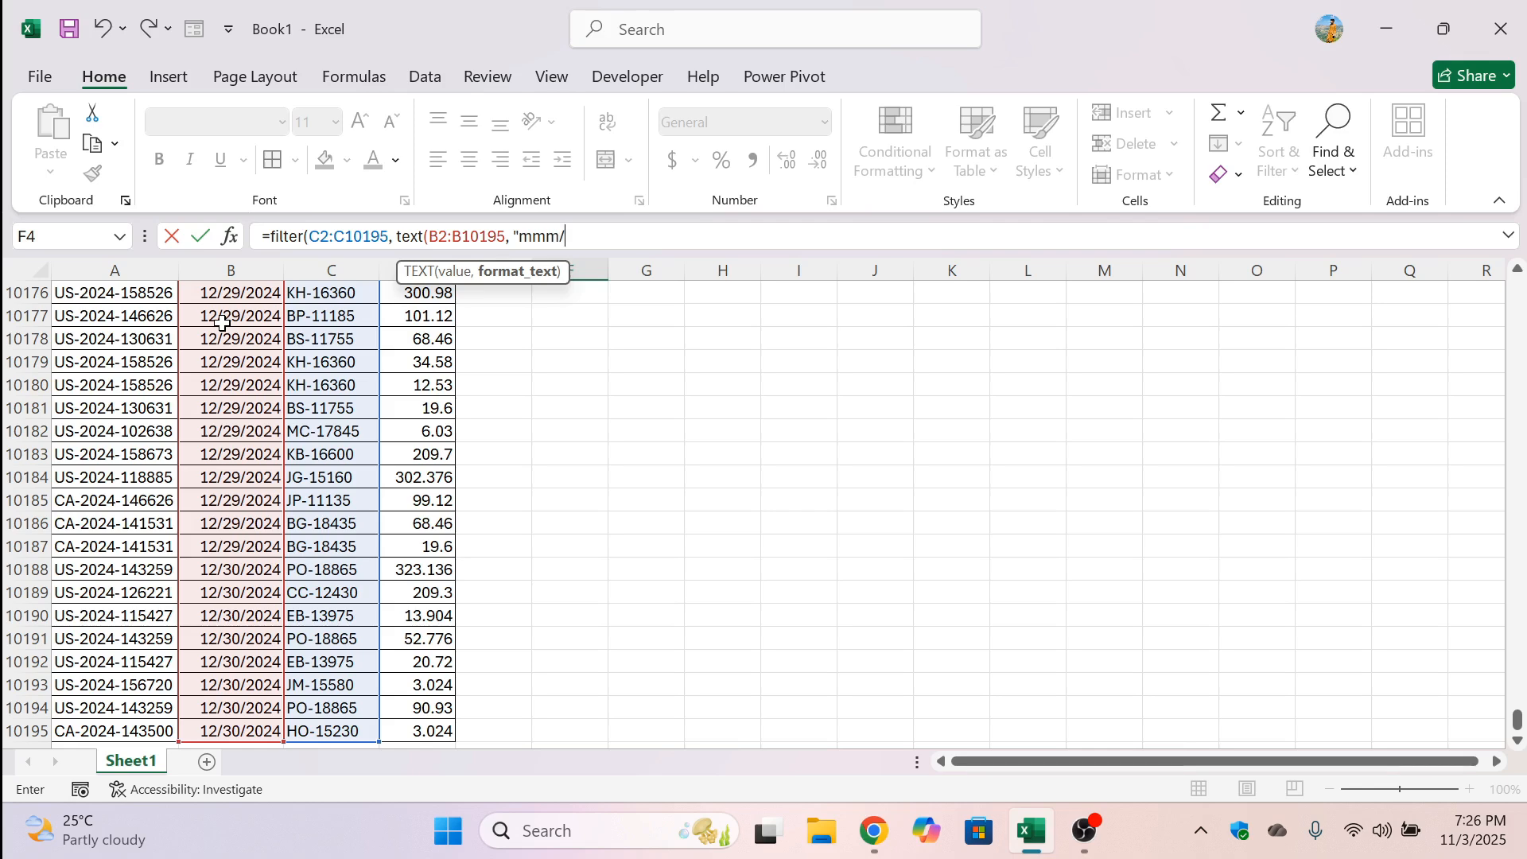
{"action": "type", "text": "yyyy"}
{"action": "type", "text": ") ="}
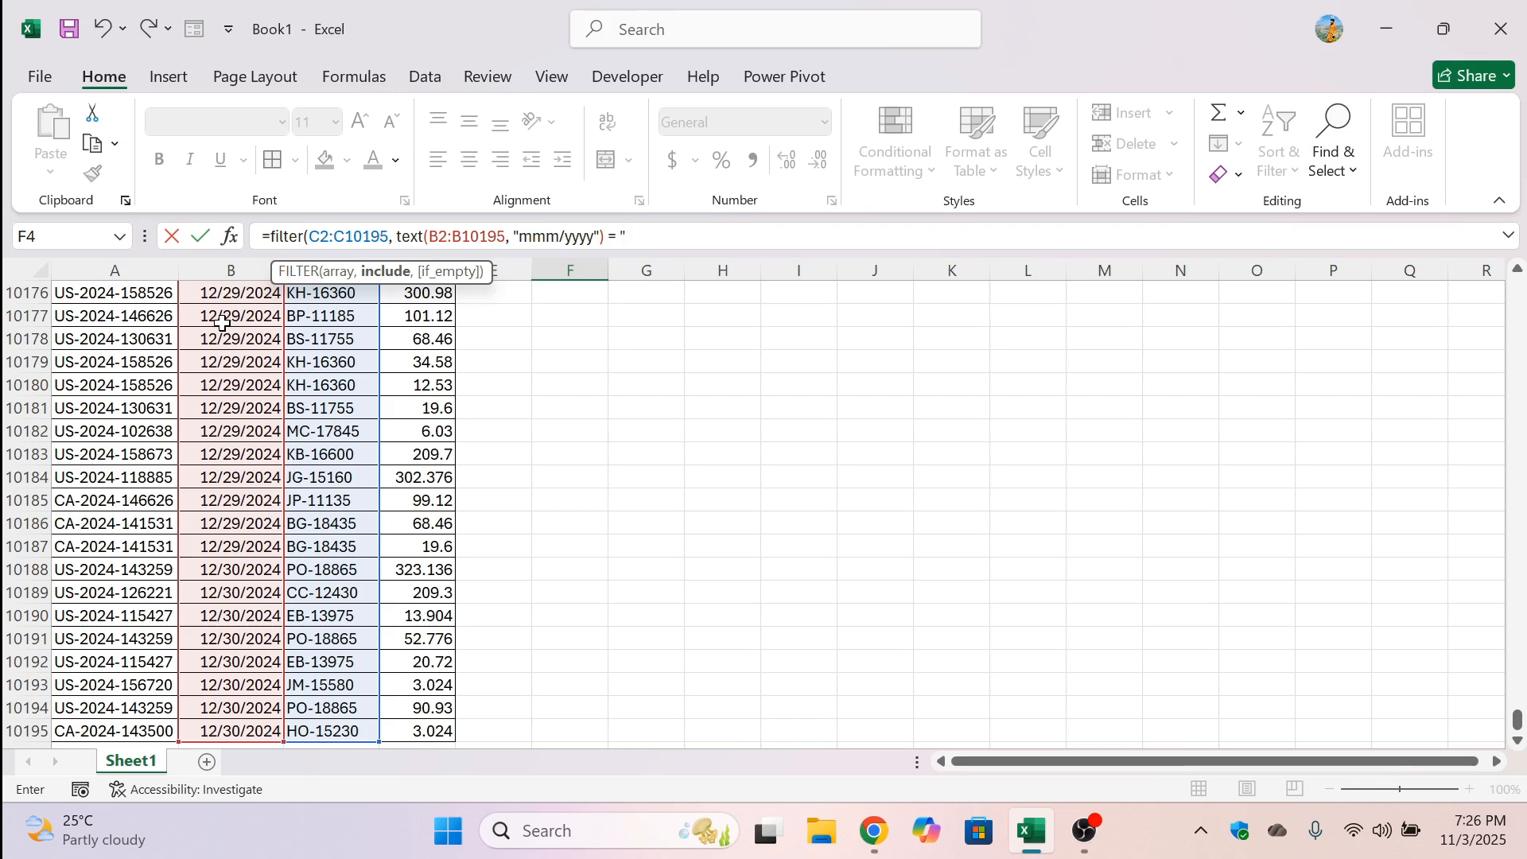
Complete the FILTER formula by requiring the formatted order date to equal "Jun/2021", and enter it
{"action": "type", "text": "Jun/2021\")"}
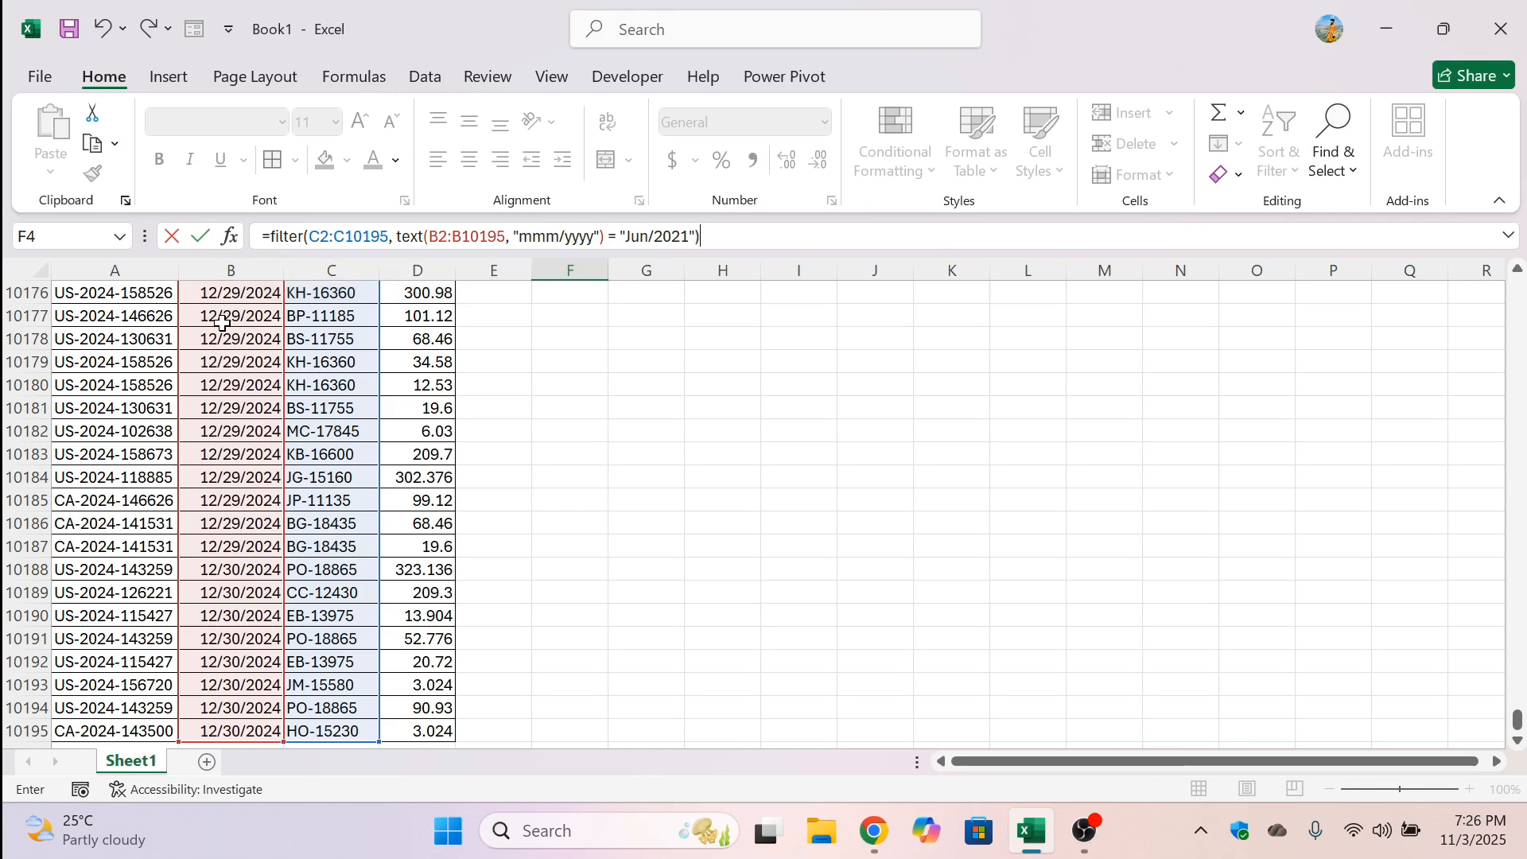
{"action": "key", "text": "Return"}
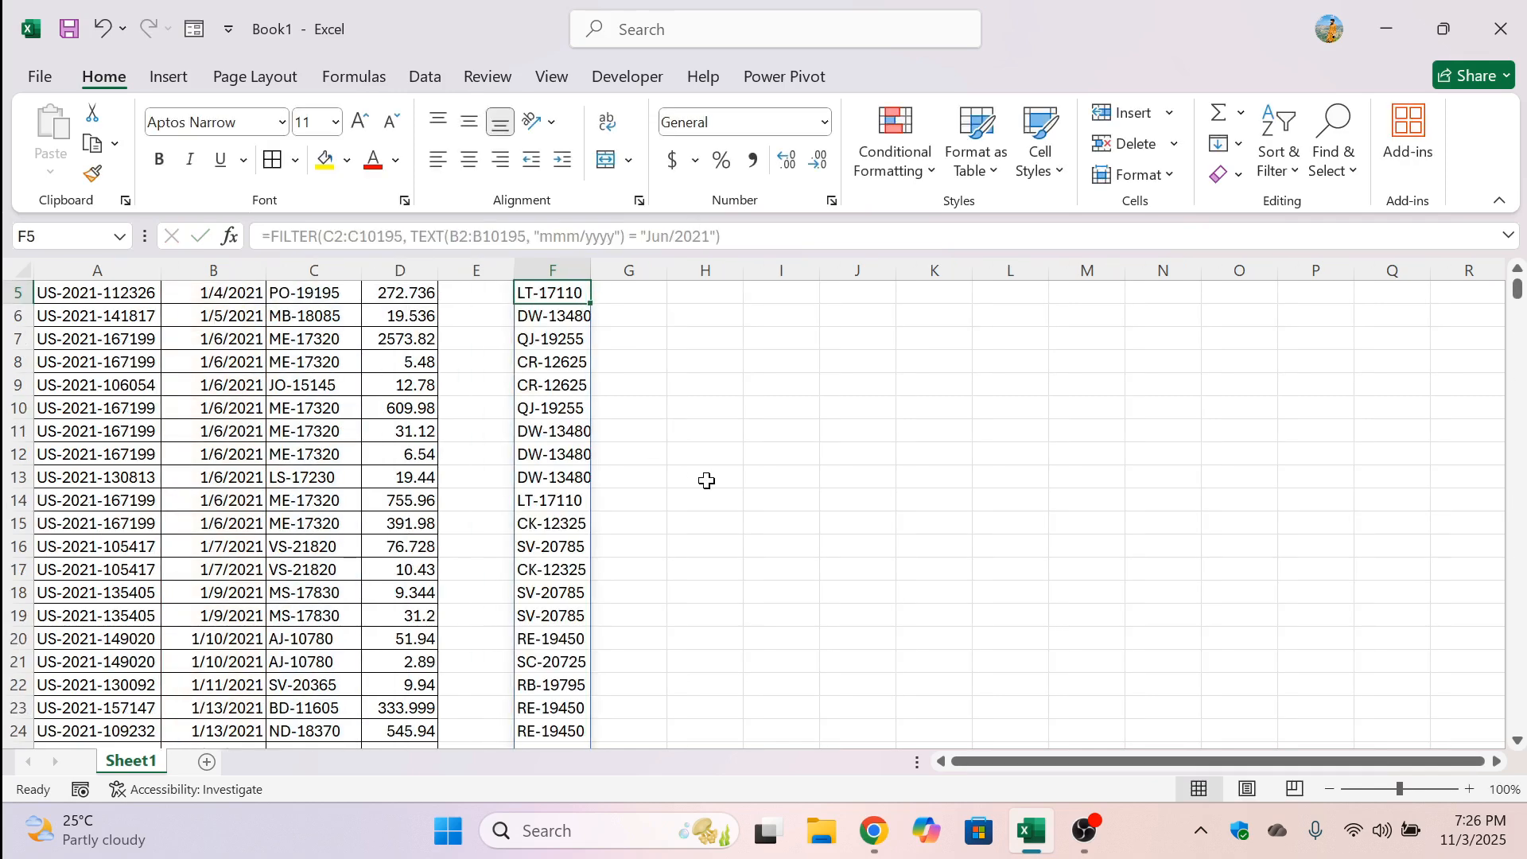
Wrap the FILTER formula in F4 in a UNIQUE function to list each June 2021 customer ID only once
{"action": "scroll", "coordinate": [706, 482], "scroll_direction": "up", "scroll_amount": 2}
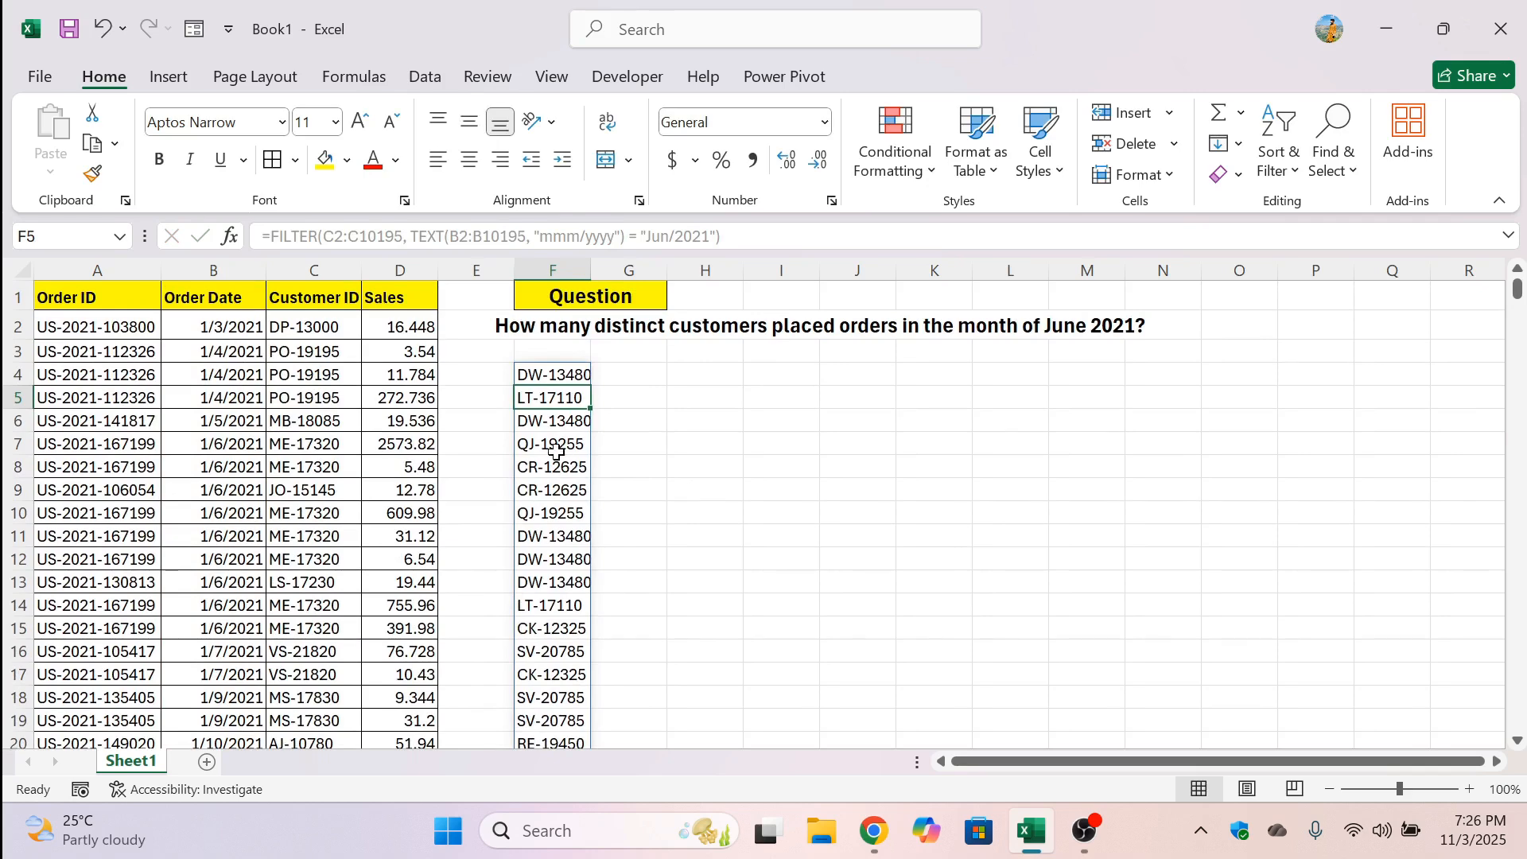
{"action": "double_click", "coordinate": [563, 368]}
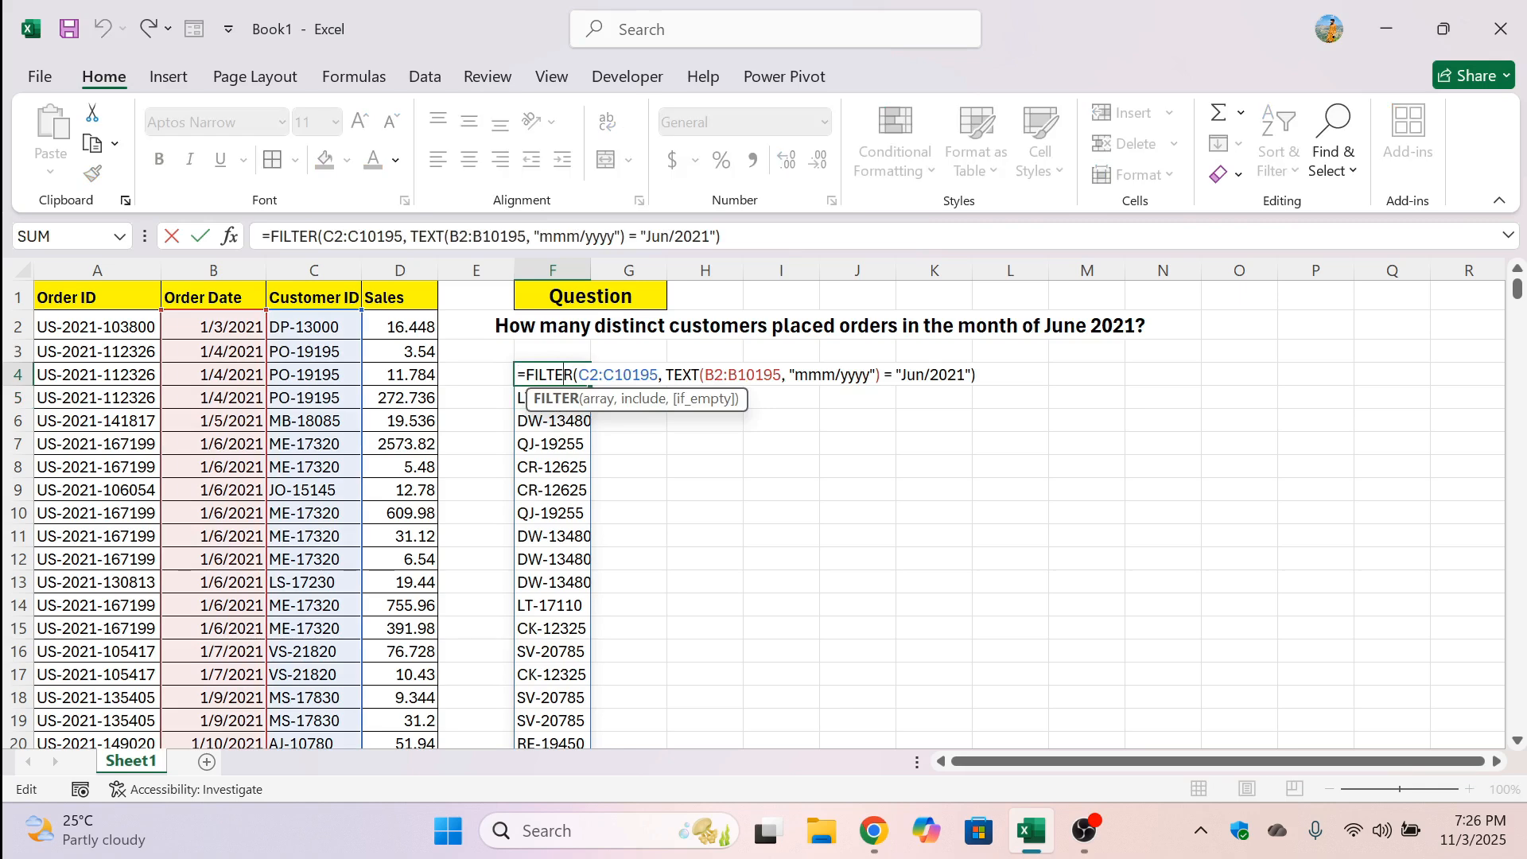
{"action": "left_click", "coordinate": [525, 374]}
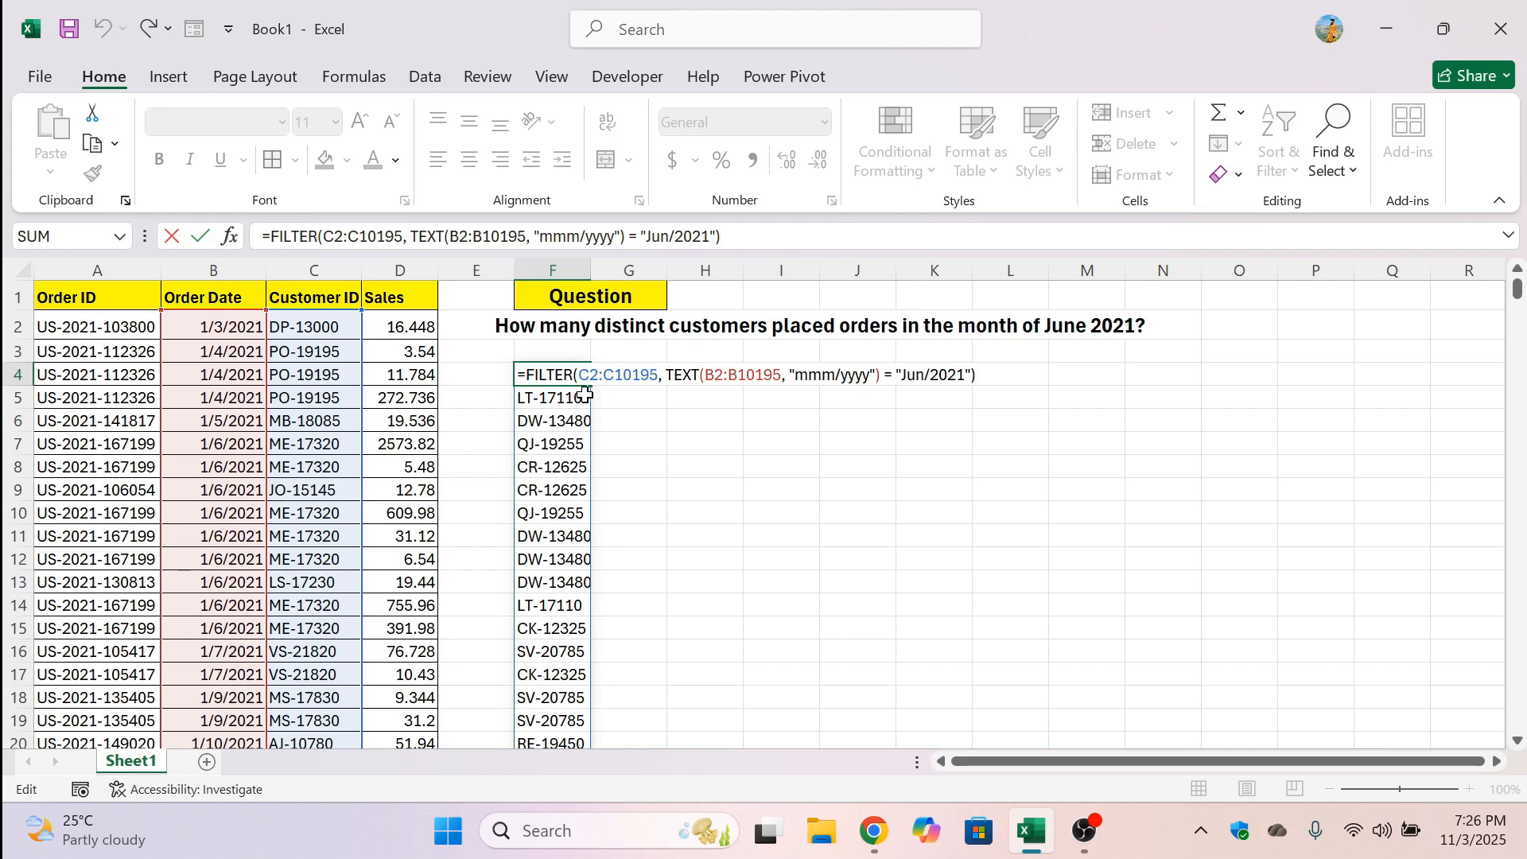
{"action": "type", "text": "un"}
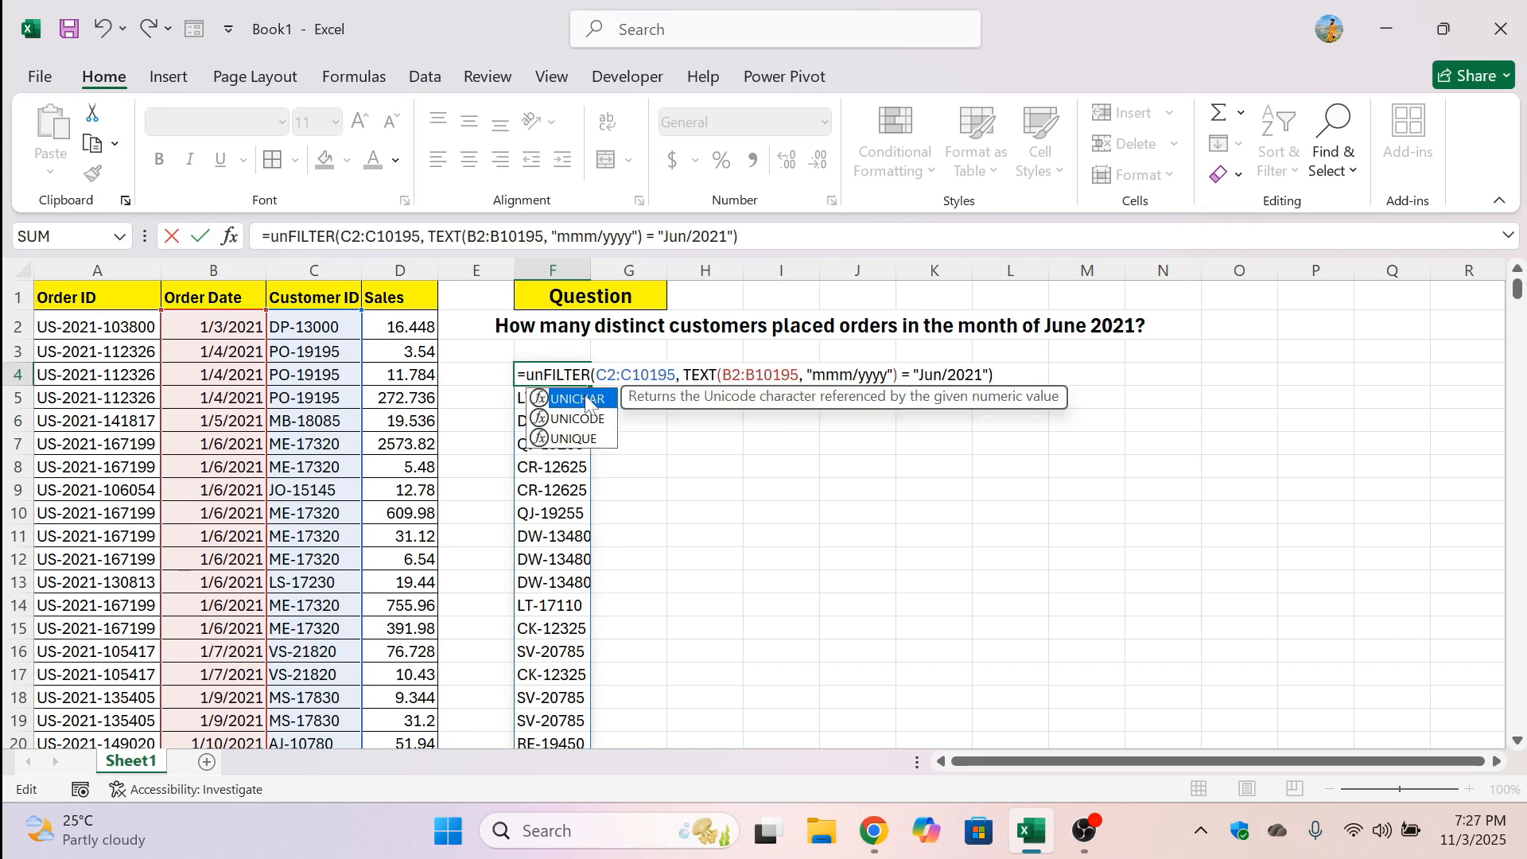
{"action": "type", "text": "ique("}
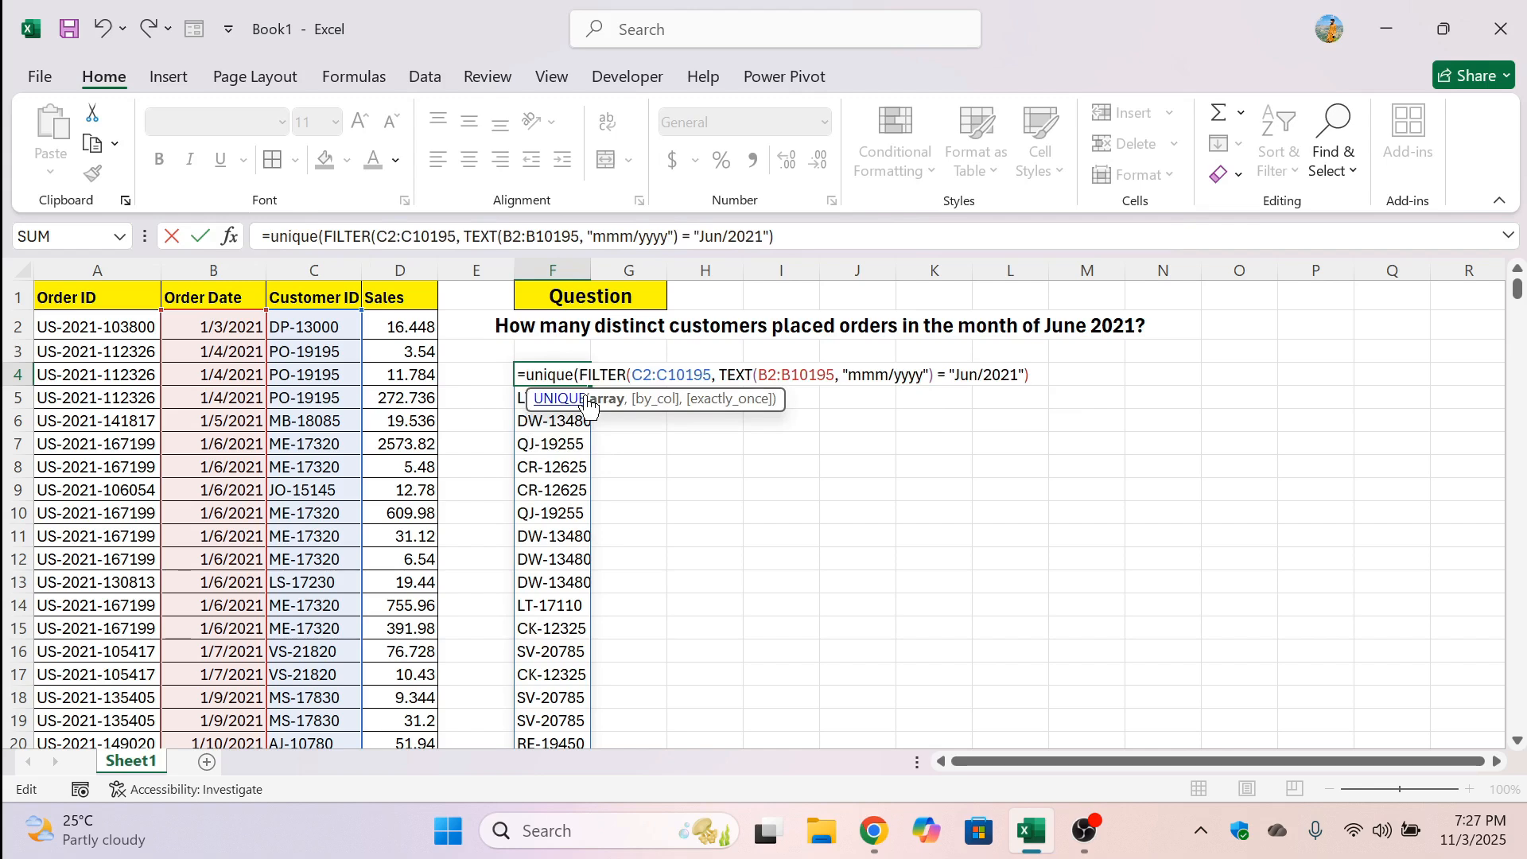
{"action": "key", "text": "Right"}
{"action": "key", "text": "Right"}
{"action": "key", "text": "Right"}
{"action": "key", "text": "Right"}
{"action": "key", "text": "Right"}
{"action": "key", "text": "Right"}
{"action": "key", "text": "Right"}
{"action": "key", "text": "Right"}
{"action": "key", "text": "Right"}
{"action": "key", "text": "Right"}
{"action": "key", "text": "Right"}
{"action": "key", "text": "Right"}
{"action": "key", "text": "Right"}
{"action": "key", "text": "Right"}
{"action": "key", "text": "Right"}
{"action": "key", "text": "Right"}
{"action": "key", "text": "Right"}
{"action": "key", "text": "Right"}
{"action": "key", "text": "Right"}
{"action": "key", "text": "Right"}
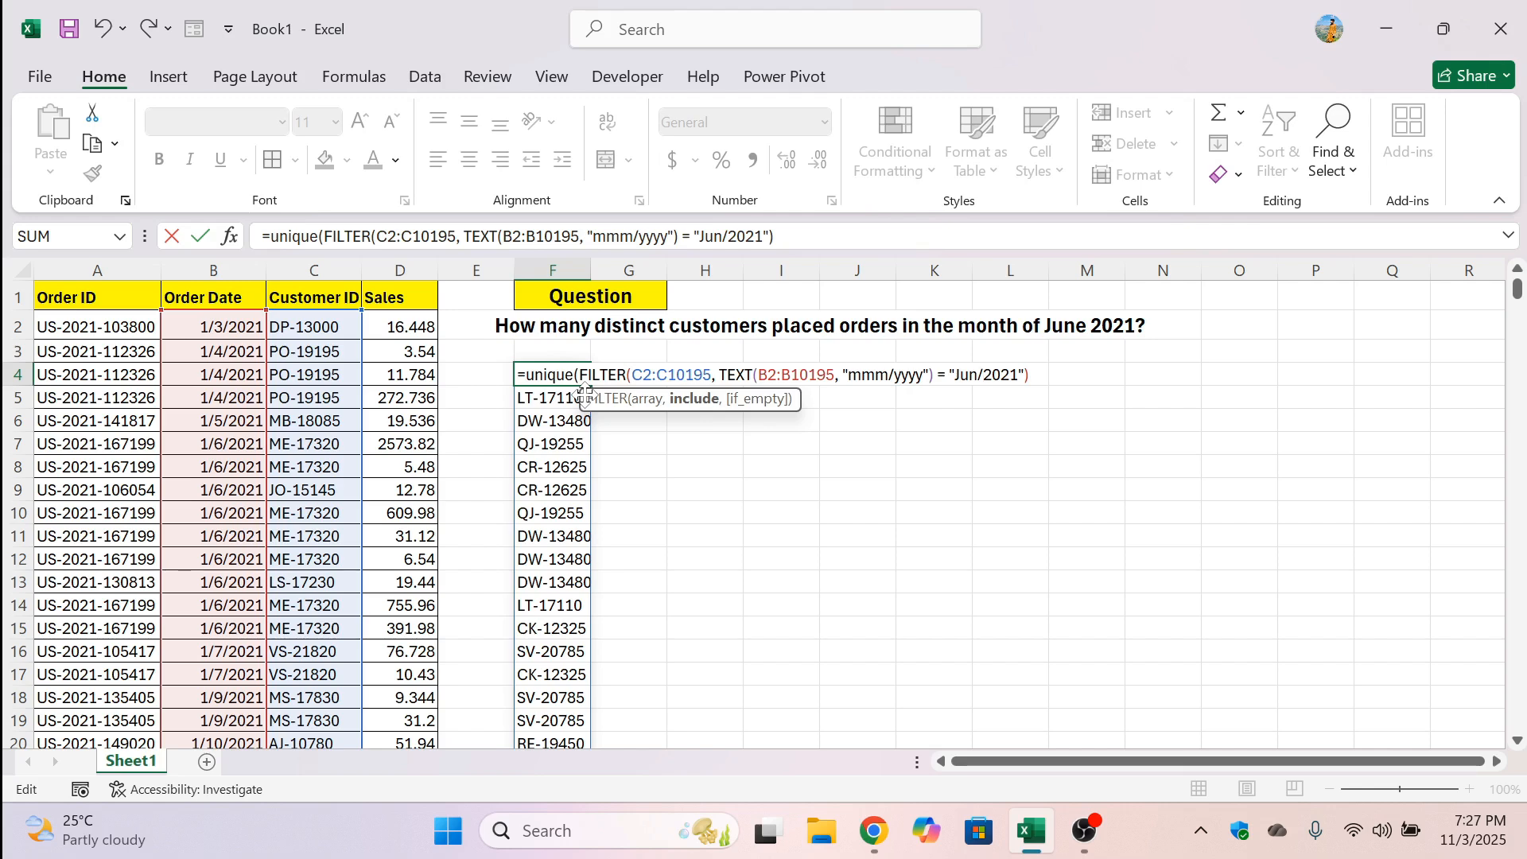
{"action": "key", "text": "Right"}
{"action": "type", "text": ")"}
{"action": "key", "text": "Return"}
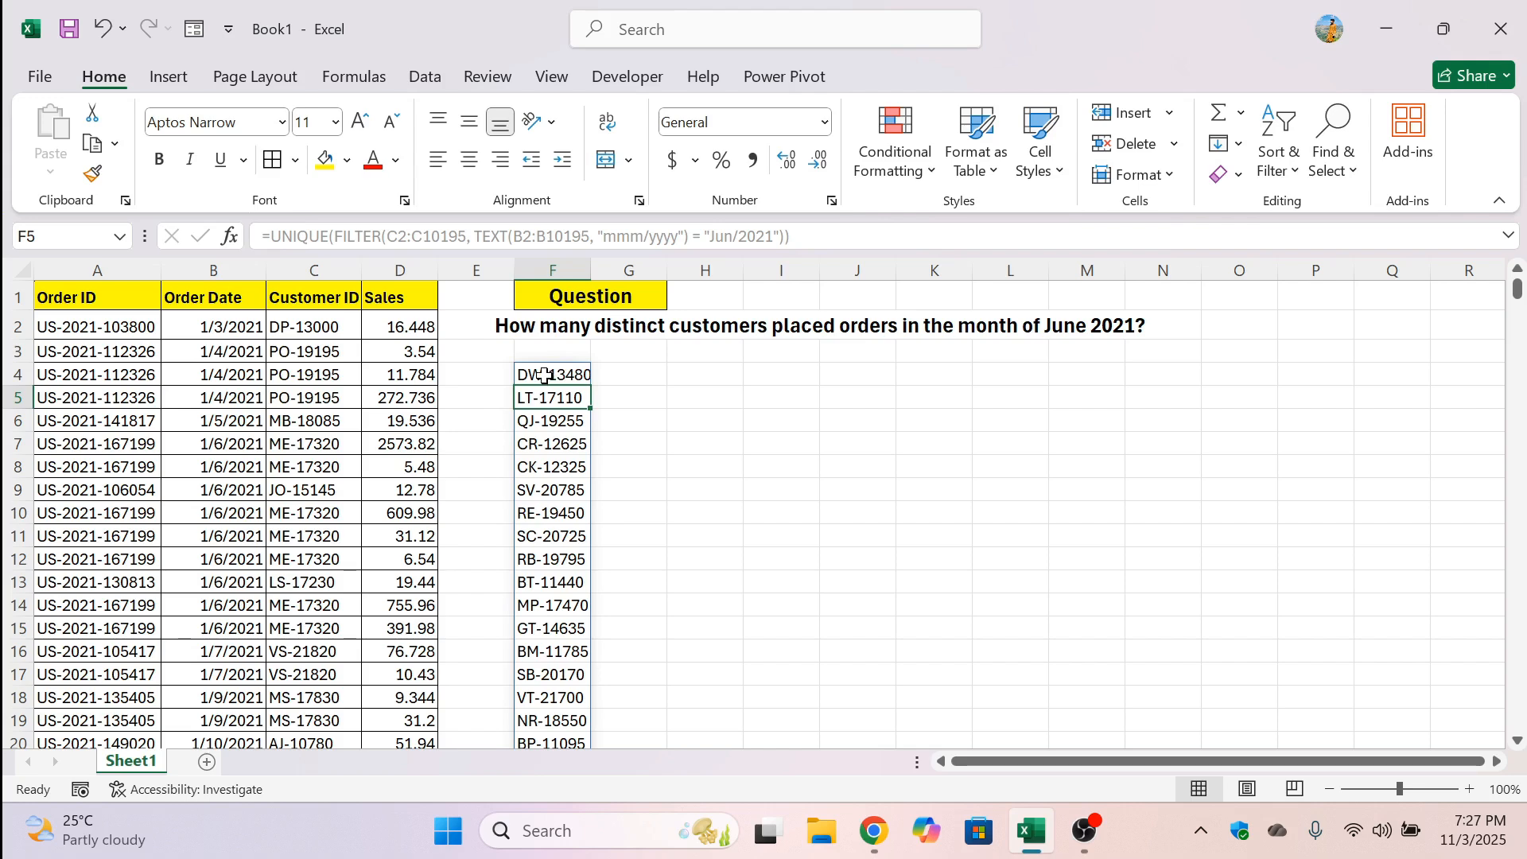
Wrap the UNIQUE formula in F4 in a COUNTA function to count the distinct customer IDs
{"action": "left_click", "coordinate": [546, 373]}
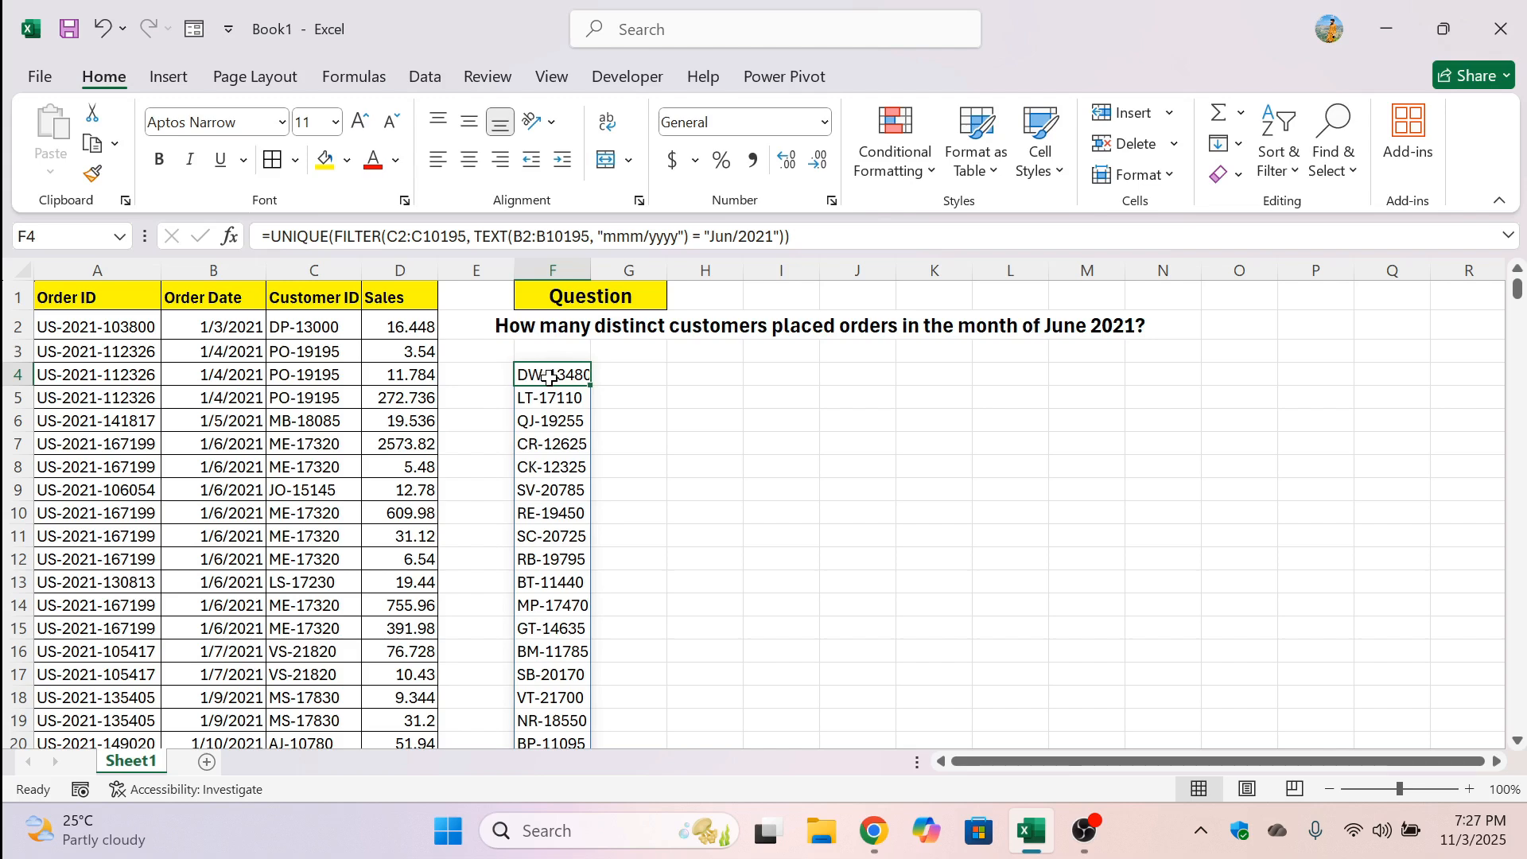
{"action": "double_click", "coordinate": [546, 373]}
{"action": "left_click", "coordinate": [526, 374]}
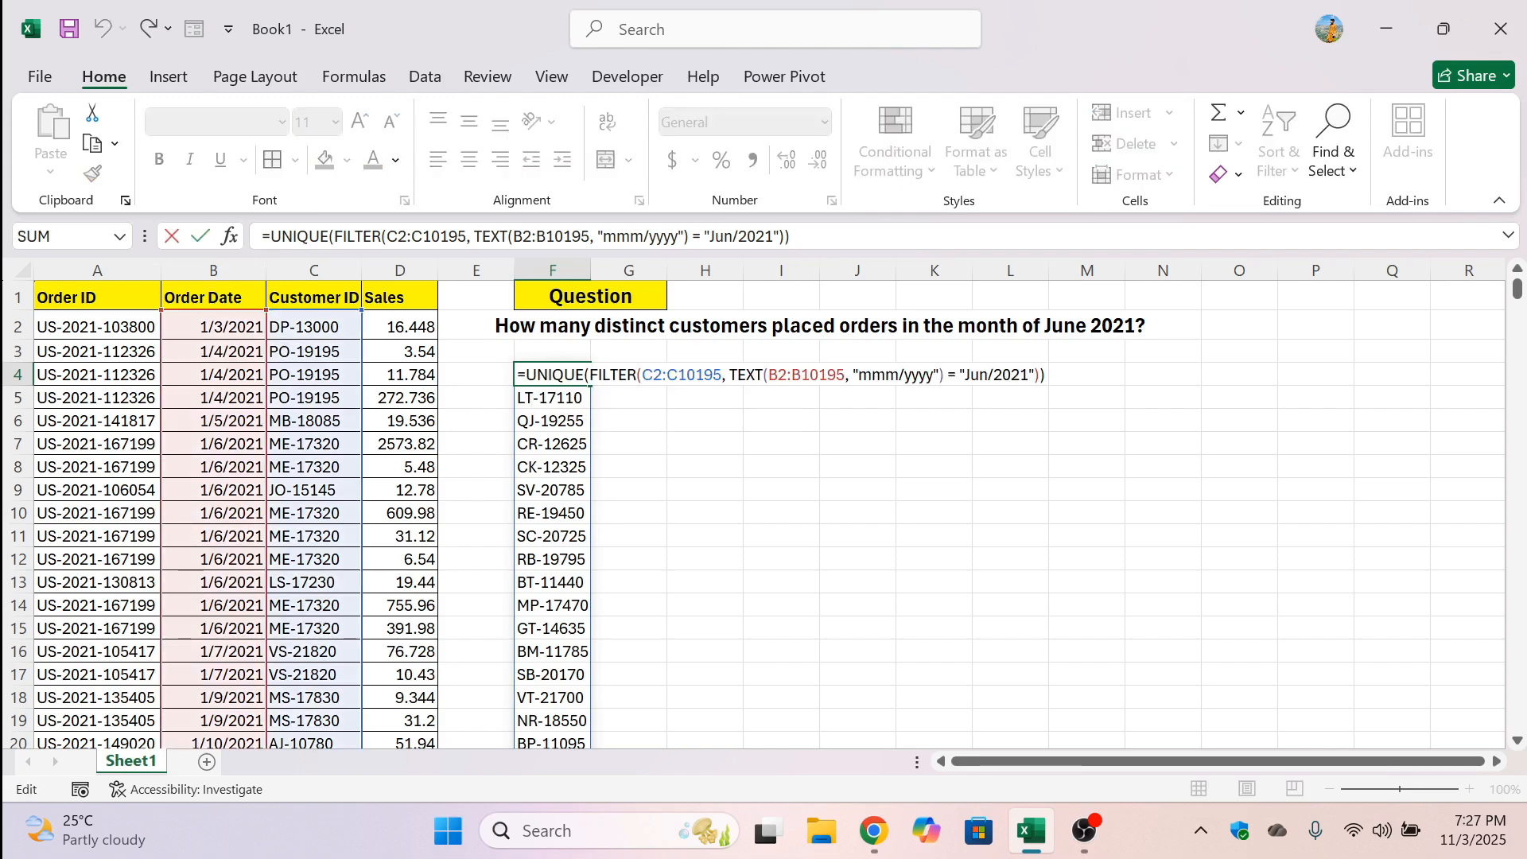
{"action": "type", "text": "counta"}
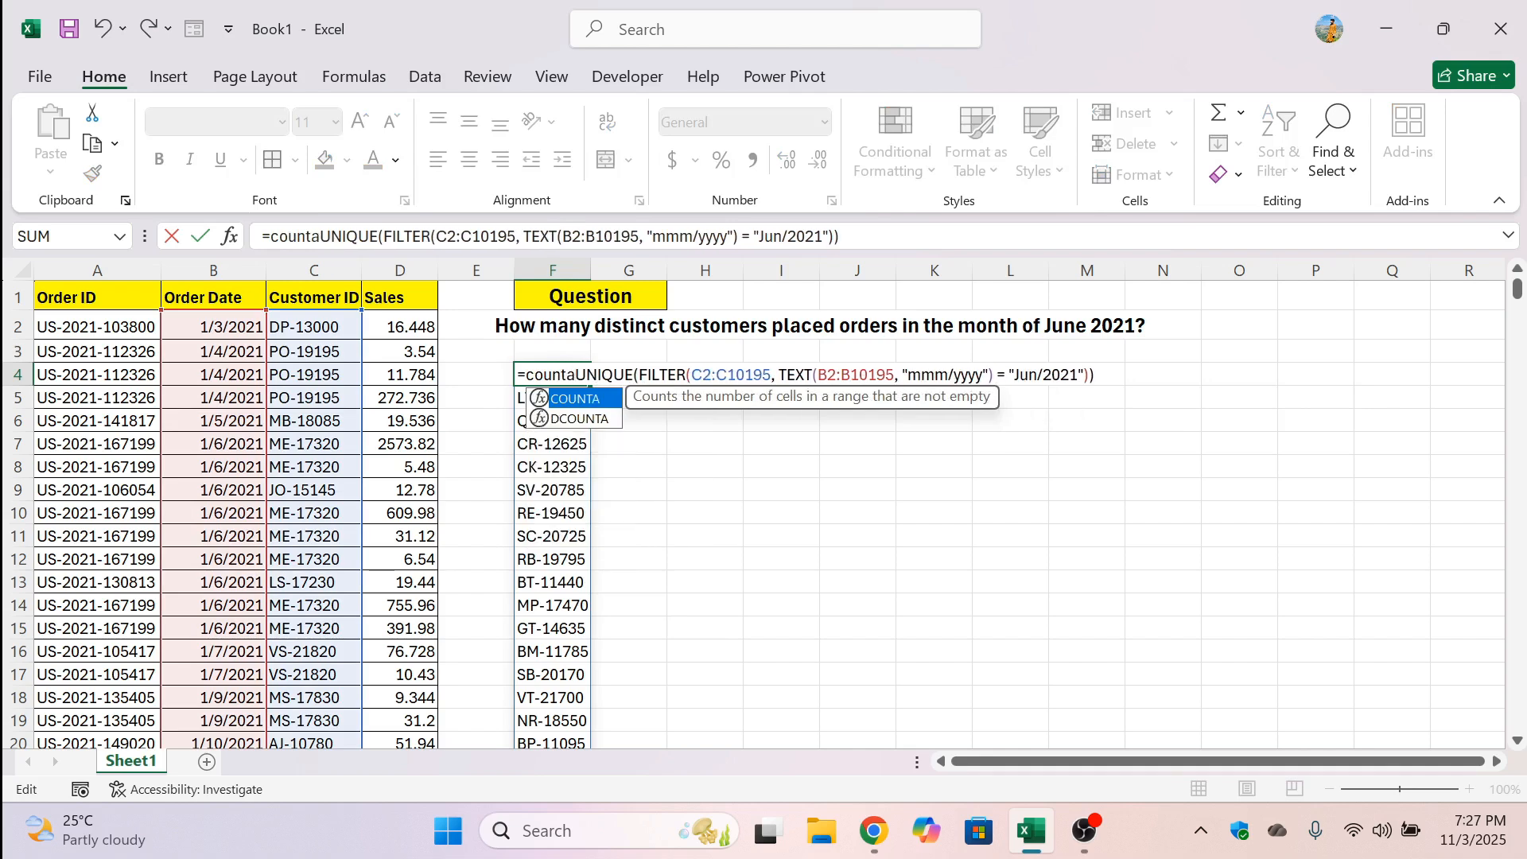
{"action": "type", "text": "("}
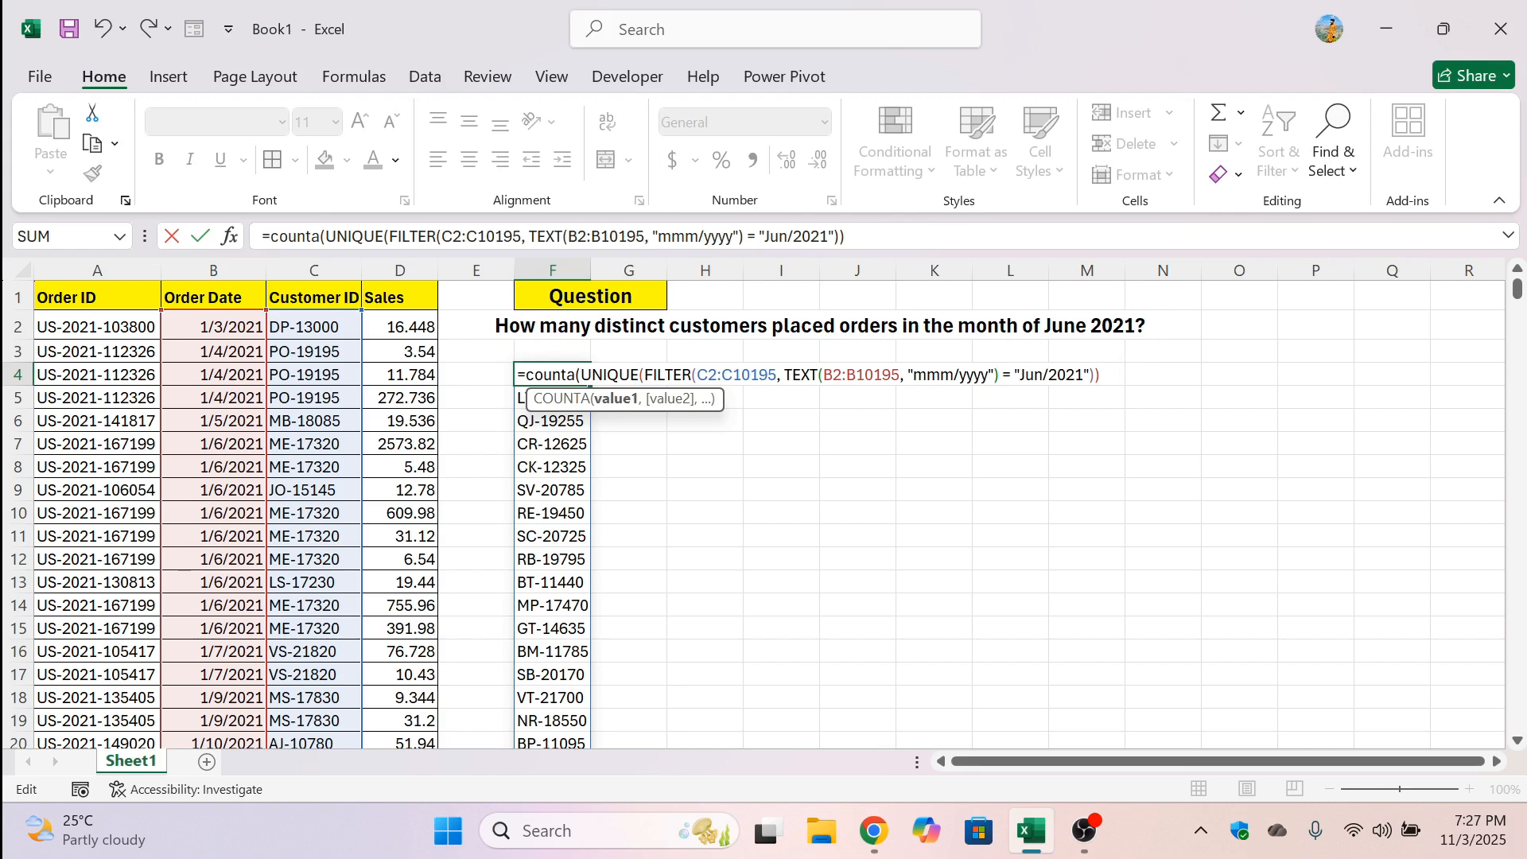
{"action": "type", "text": ")"}
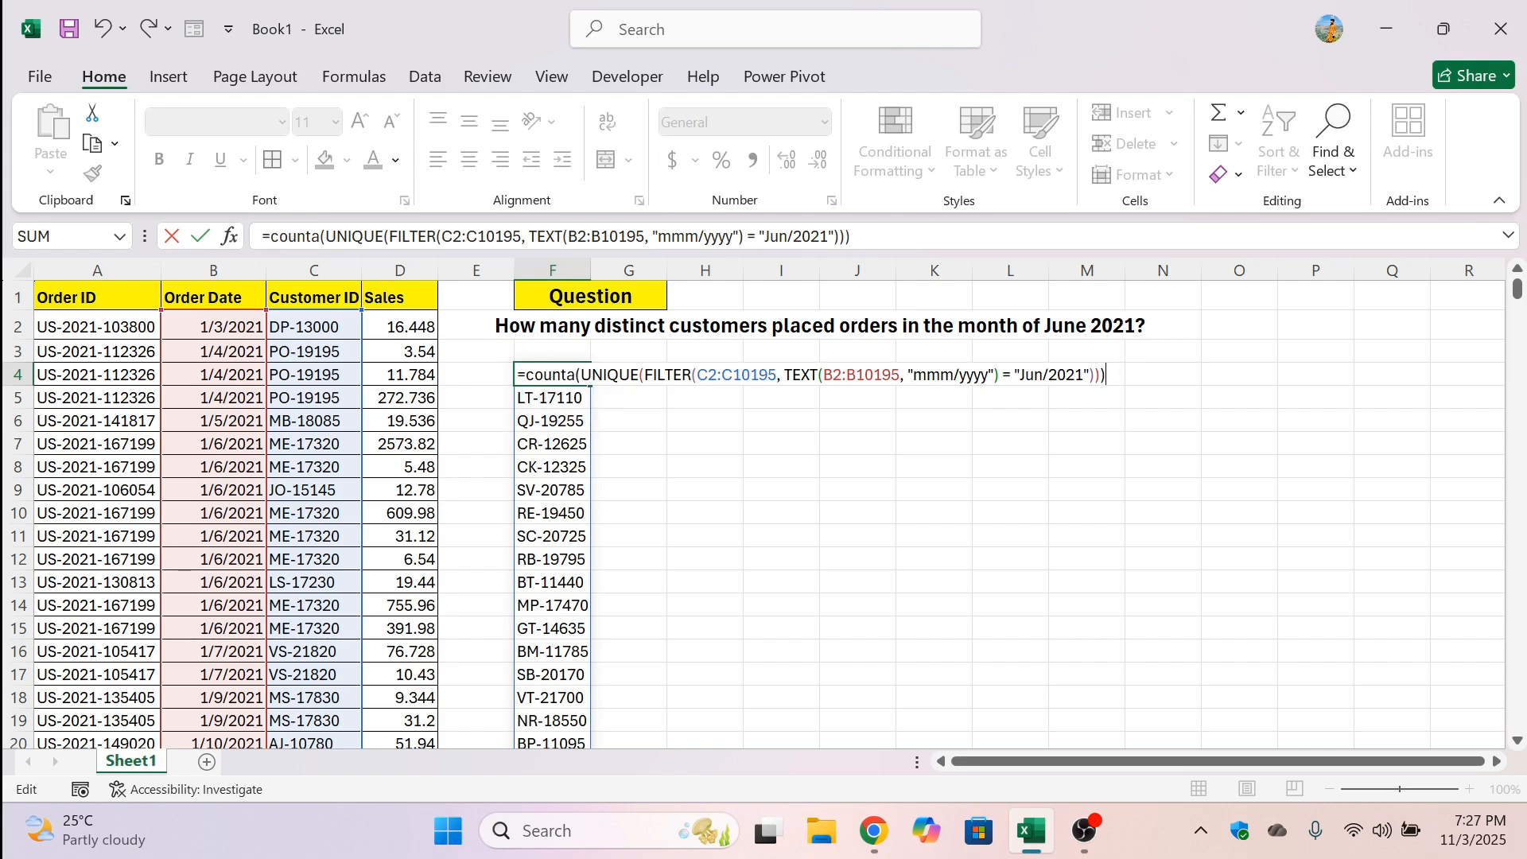
{"action": "key", "text": "Return"}
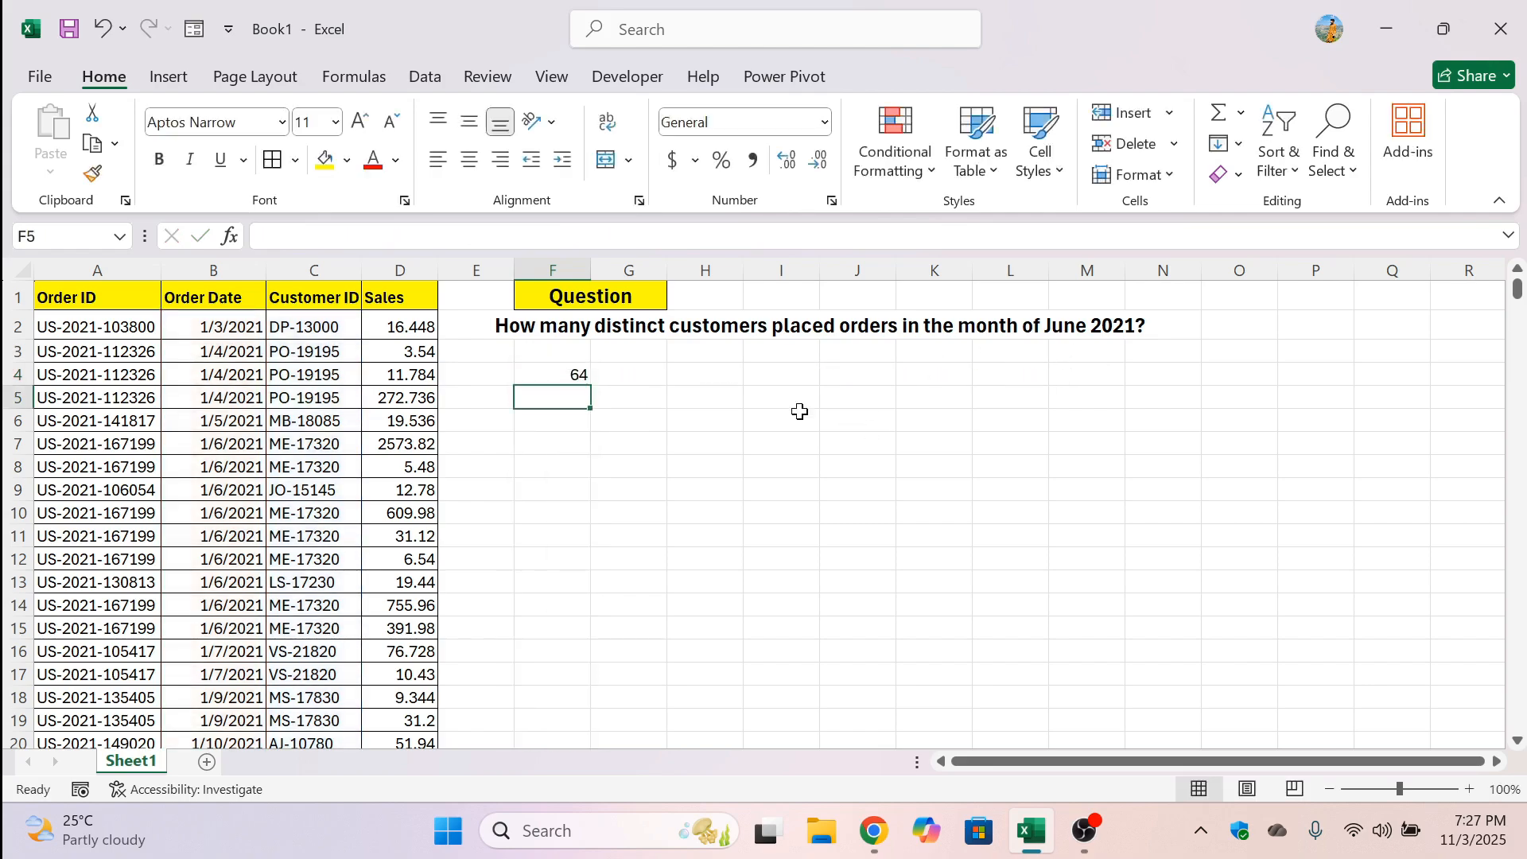
{"action": "left_click", "coordinate": [553, 371]}
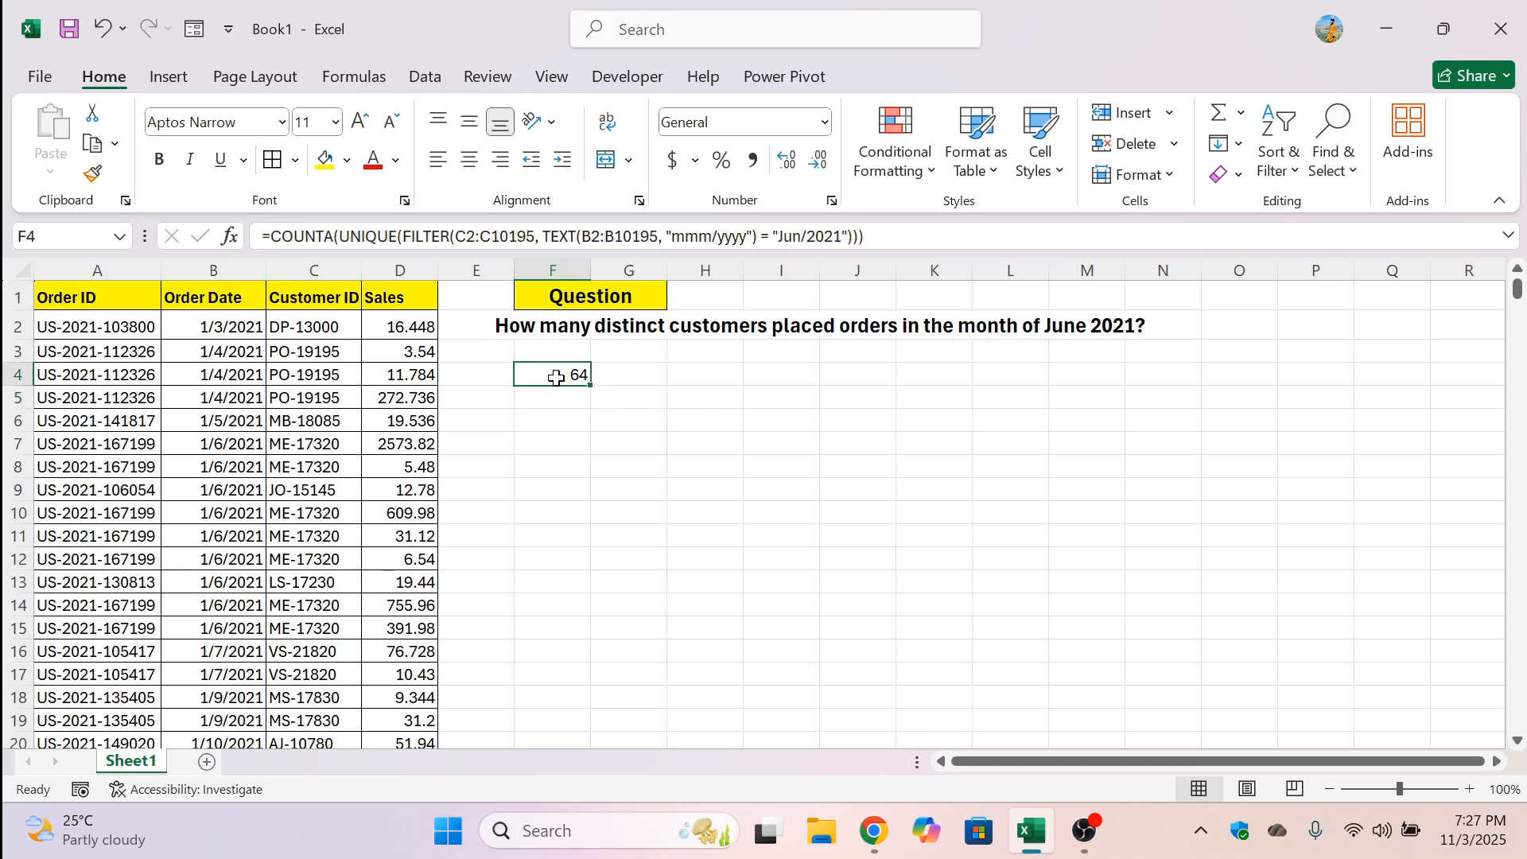